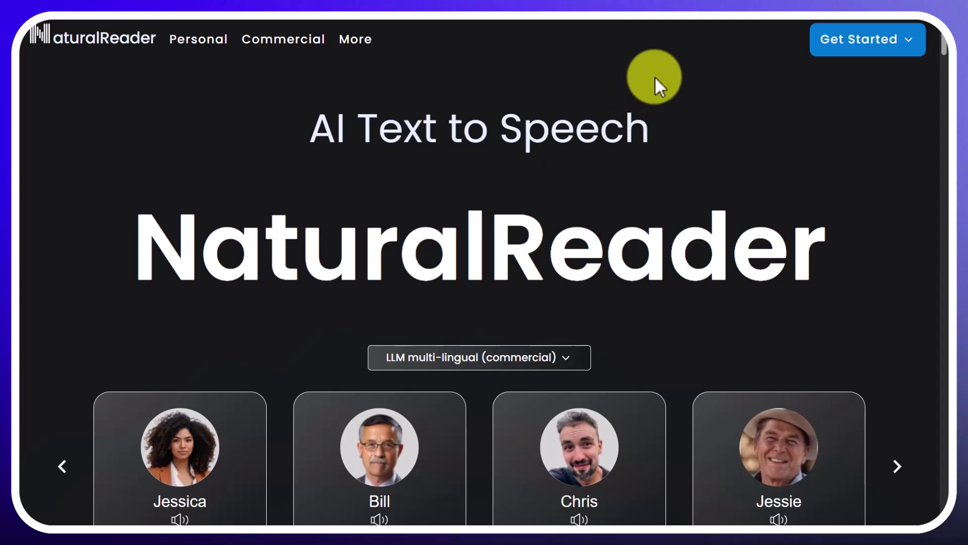
- Open the Personal version of NaturalReader for listening to documents
{"action": "left_click", "coordinate": [878, 38]}
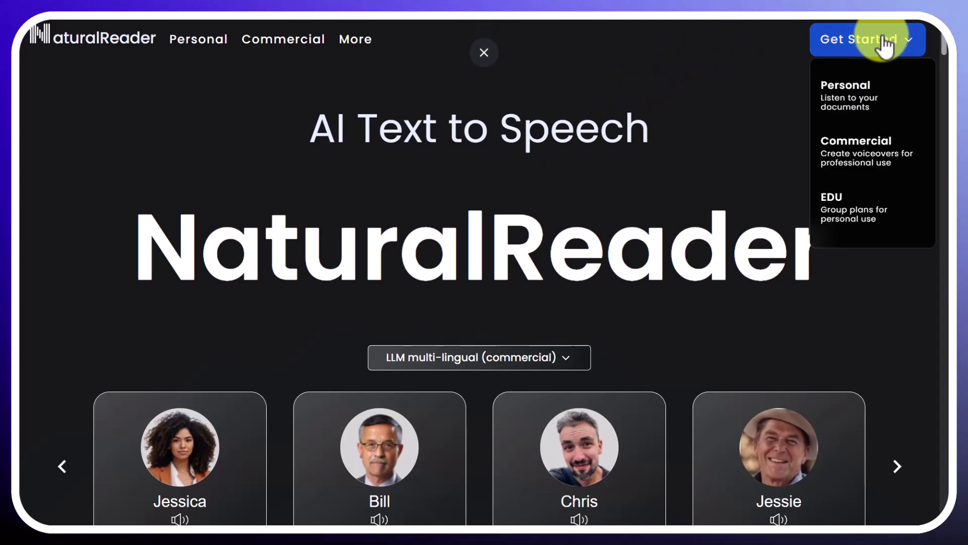
{"action": "left_click", "coordinate": [843, 98]}
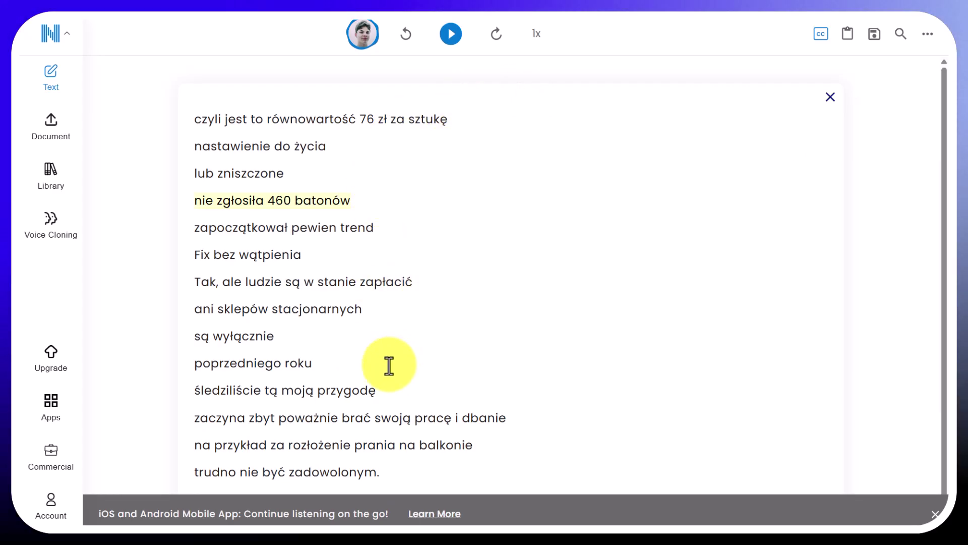
- Browse the available voice languages and the Polish (Poland) voices, and play a short part of the Polish text aloud
{"action": "left_click", "coordinate": [364, 35]}
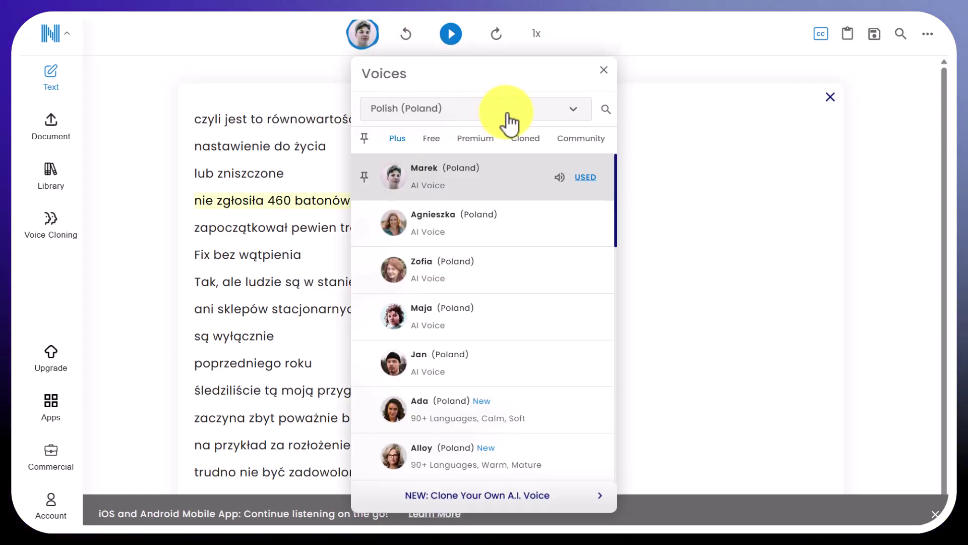
{"action": "left_click", "coordinate": [574, 113]}
{"action": "left_click_drag", "start_coordinate": [571, 110], "coordinate": [555, 412]}
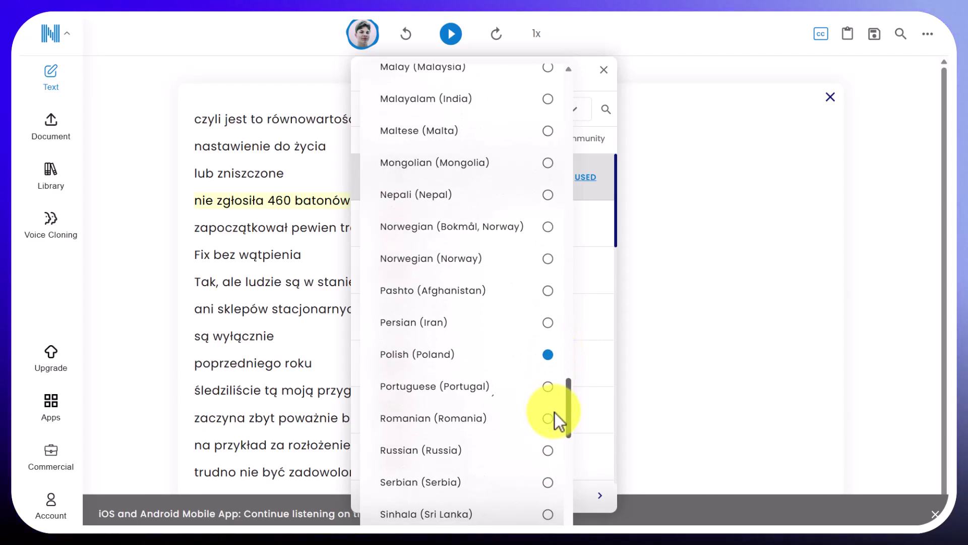
{"action": "left_click", "coordinate": [669, 377]}
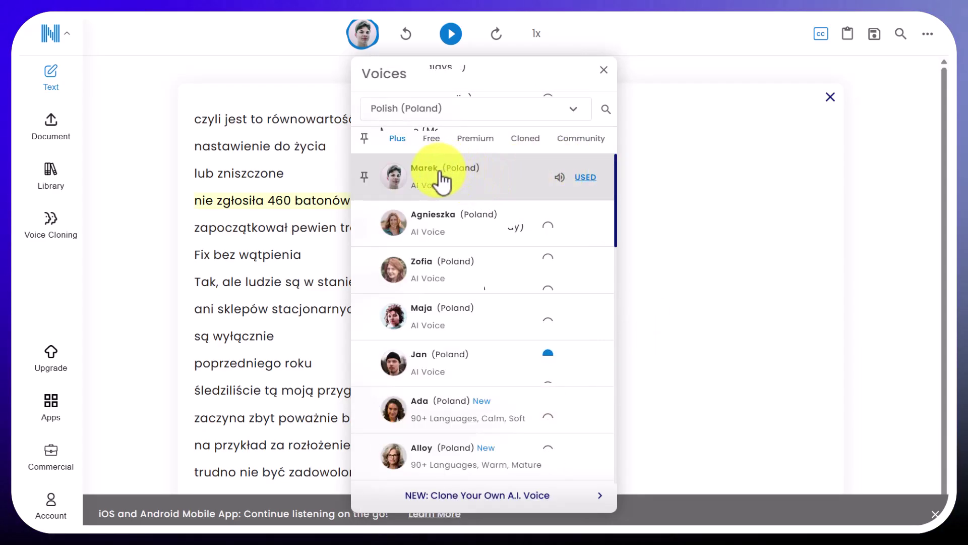
{"action": "left_click", "coordinate": [604, 71]}
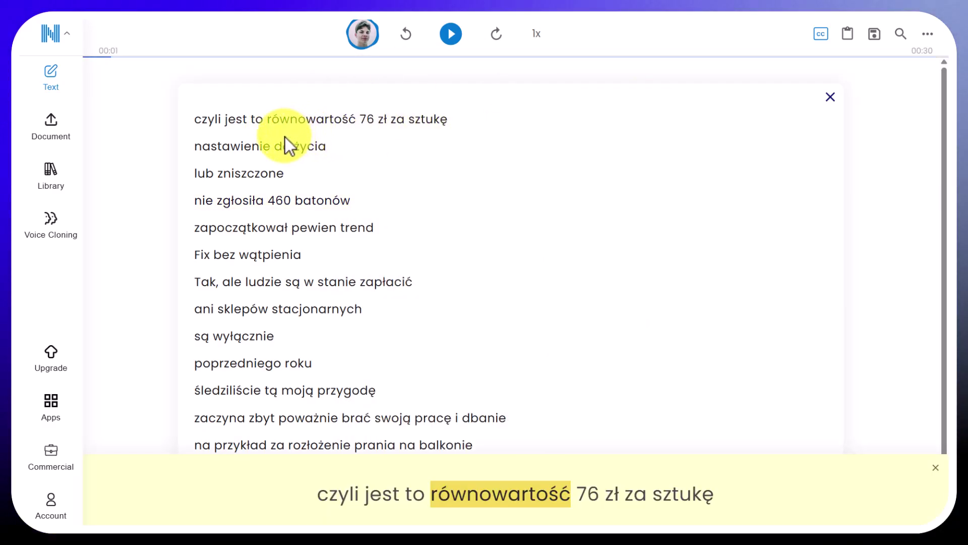
{"action": "left_click", "coordinate": [450, 35]}
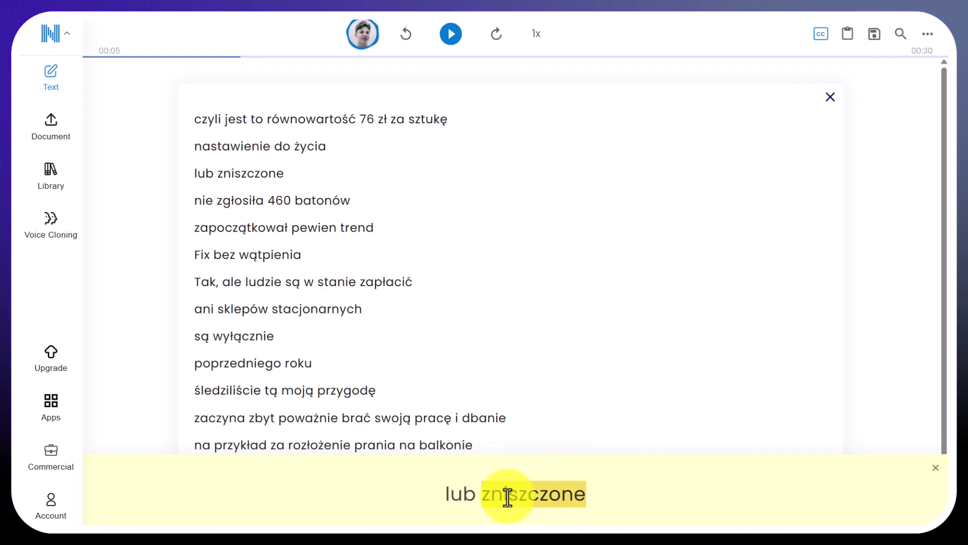
- Try hiding and showing the closed captions for the reading text, and check the reading speed options
{"action": "left_click", "coordinate": [936, 469]}
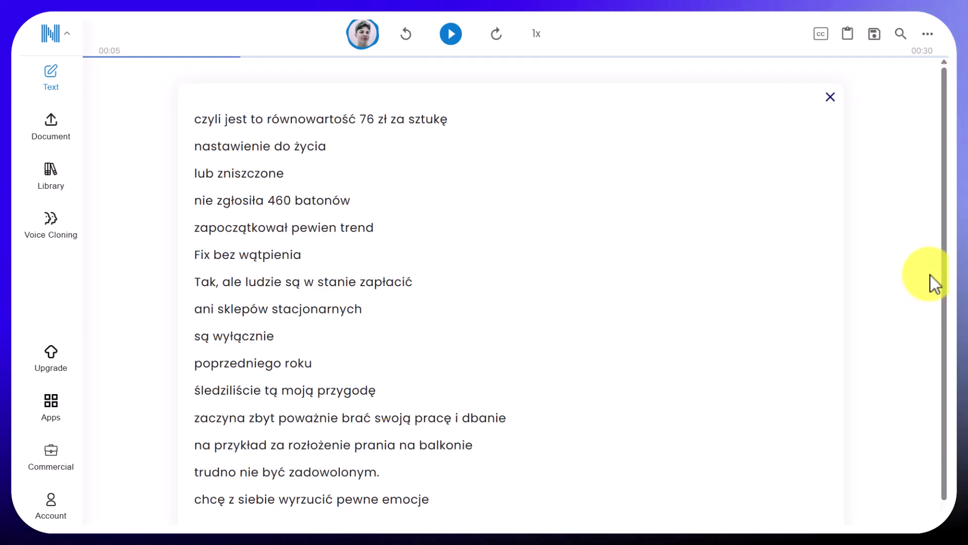
{"action": "left_click", "coordinate": [822, 35]}
{"action": "left_click", "coordinate": [821, 36]}
{"action": "left_click", "coordinate": [822, 36]}
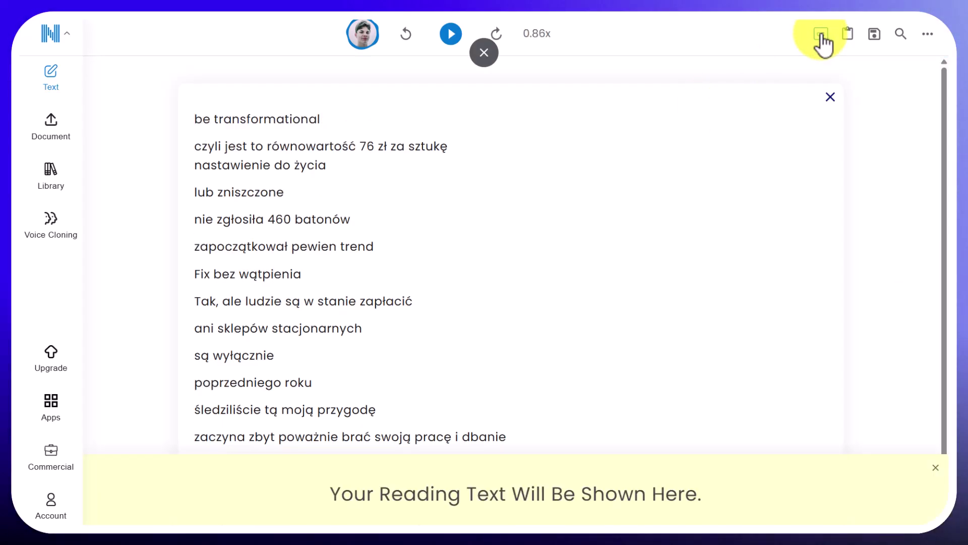
{"action": "left_click", "coordinate": [822, 36]}
{"action": "left_click", "coordinate": [821, 35]}
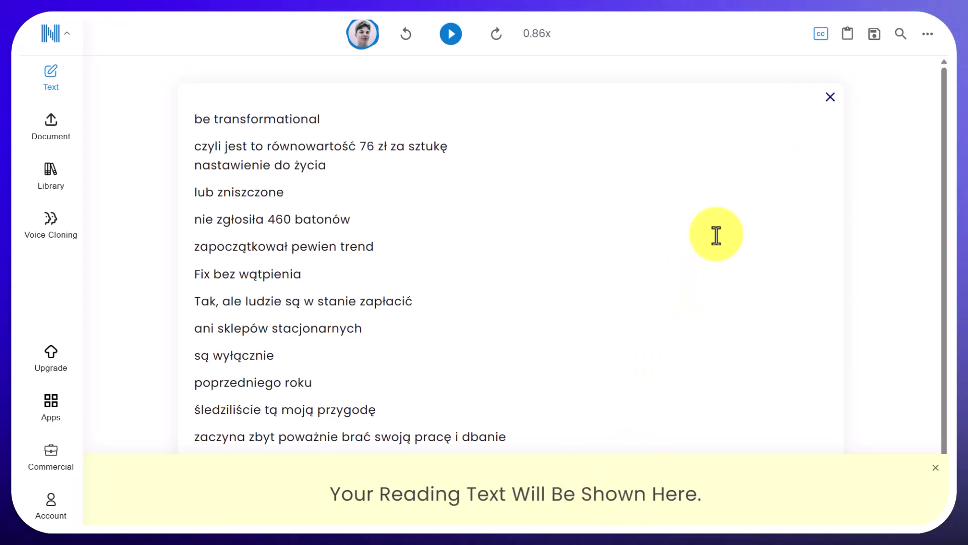
{"action": "left_click", "coordinate": [539, 40]}
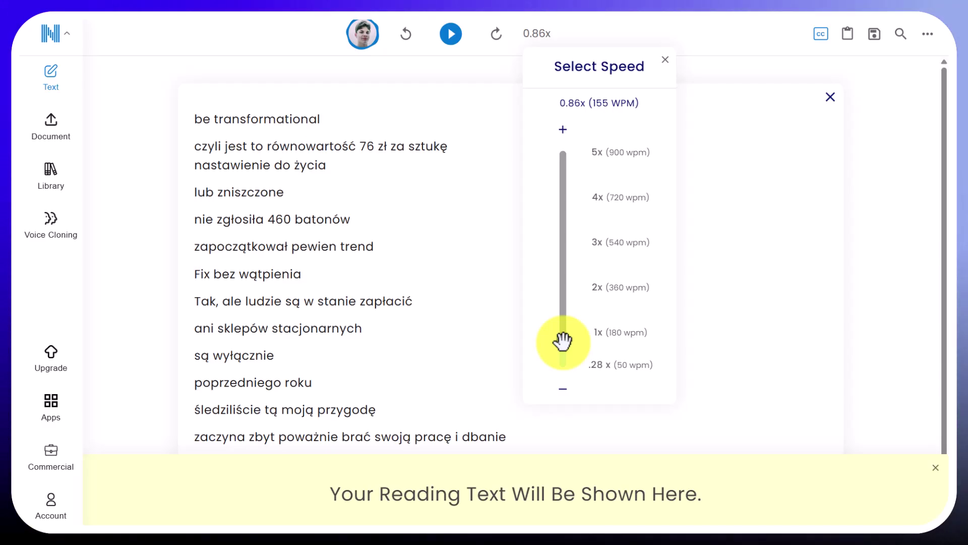
{"action": "left_click", "coordinate": [403, 125]}
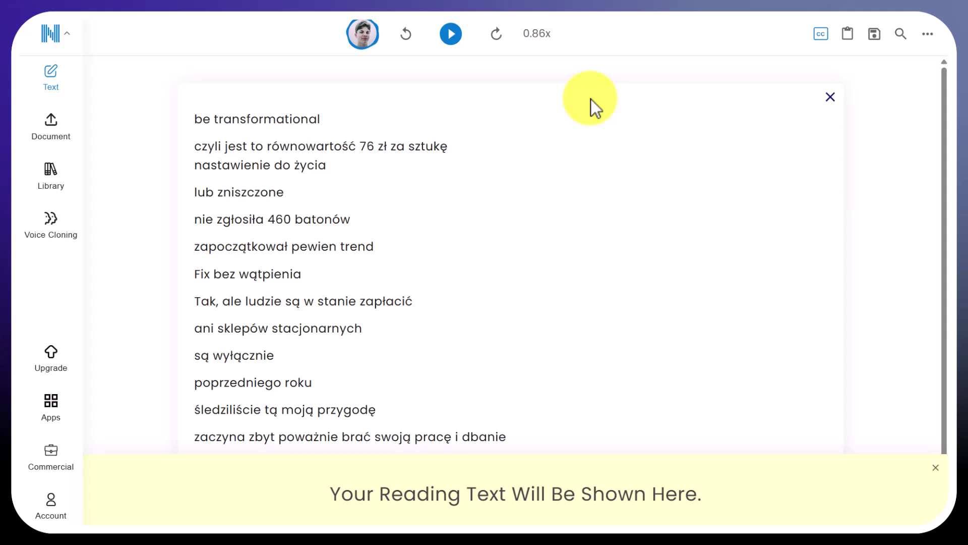
- Replace the Polish text with the word list Photographer, Photo, Photography, Accommodation, Fragile, Consistent, Expectant, Expectation, one word per line
{"action": "left_click", "coordinate": [830, 97]}
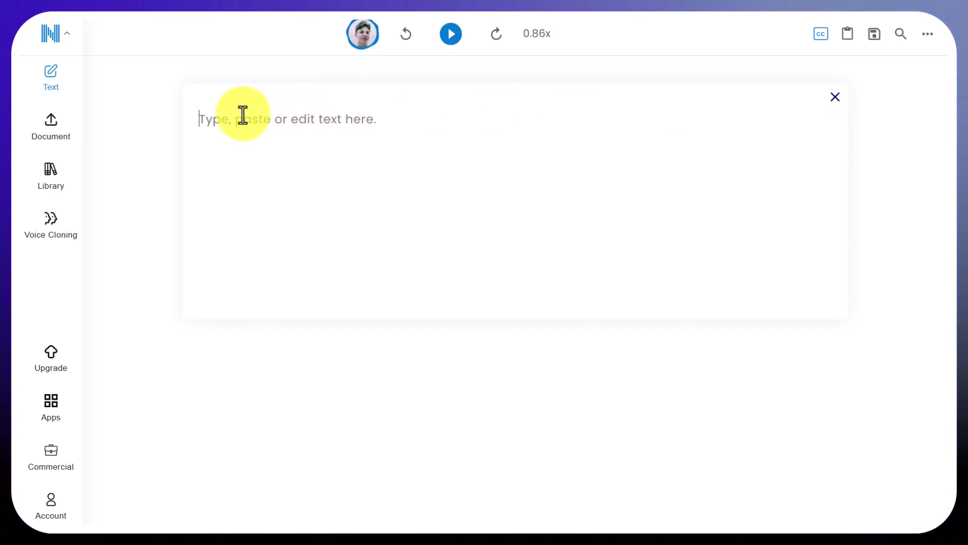
{"action": "type", "text": "lchaslchsadchlk"}
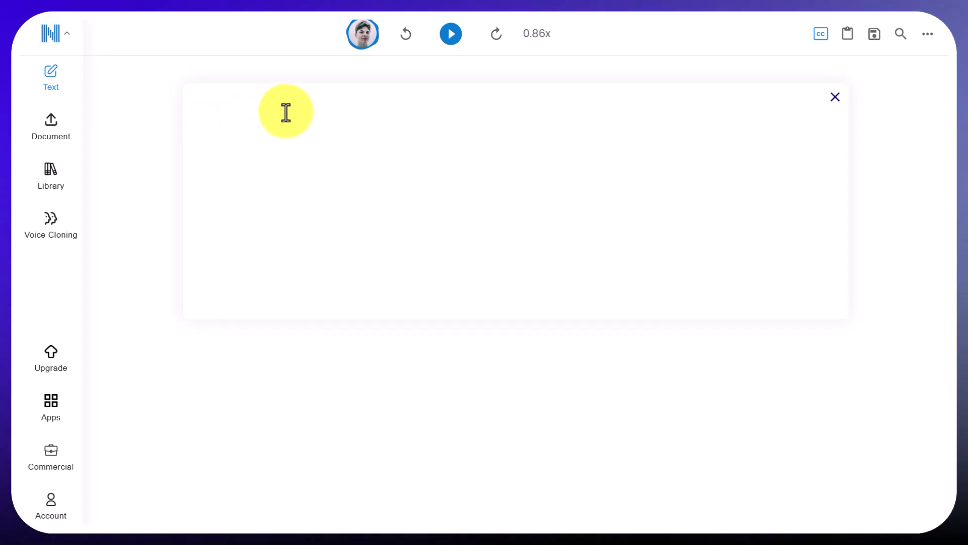
{"action": "type", "text": "Photographer Photo Photography Accommodation Fragile Consistent Expectant Expectation"}
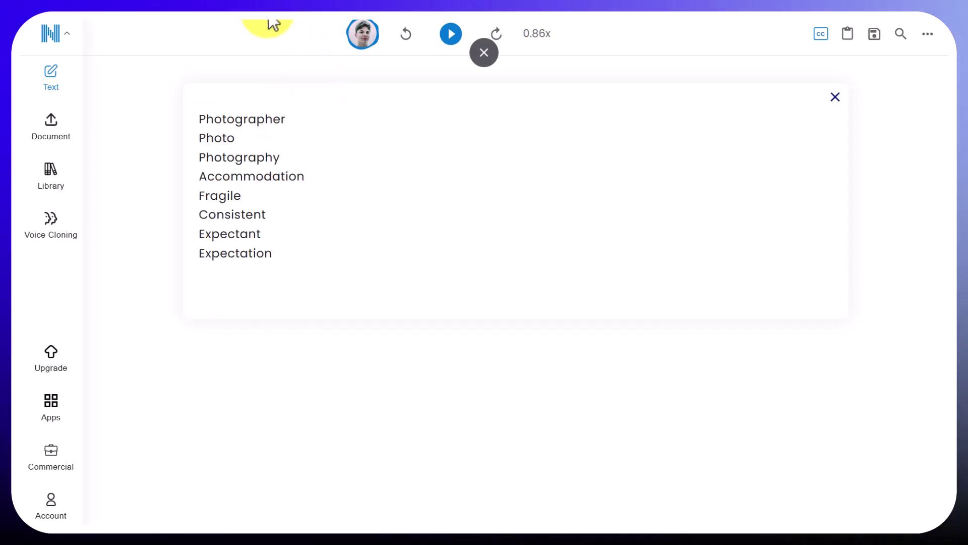
- Set the voice to Sonia in English (UK) and play the word list aloud
{"action": "left_click", "coordinate": [370, 40]}
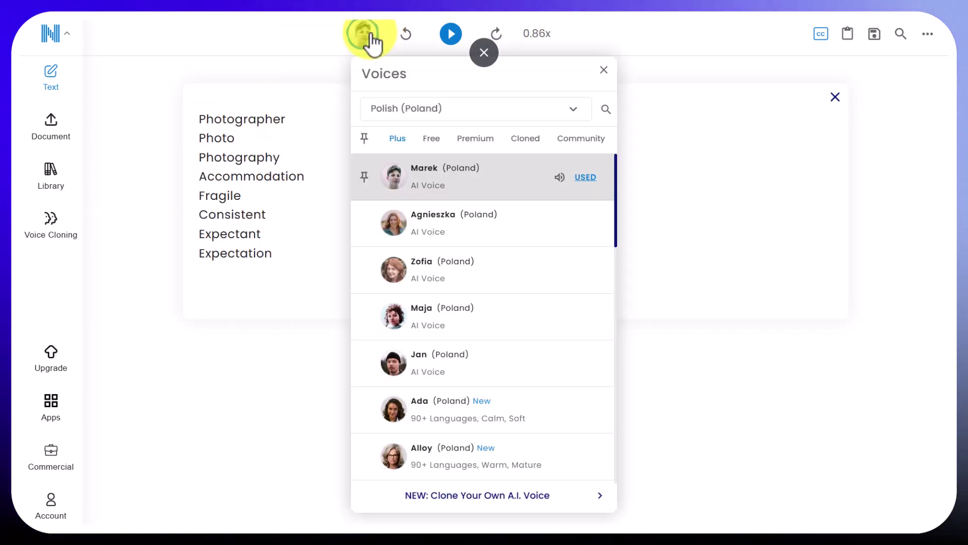
{"action": "left_click", "coordinate": [572, 112]}
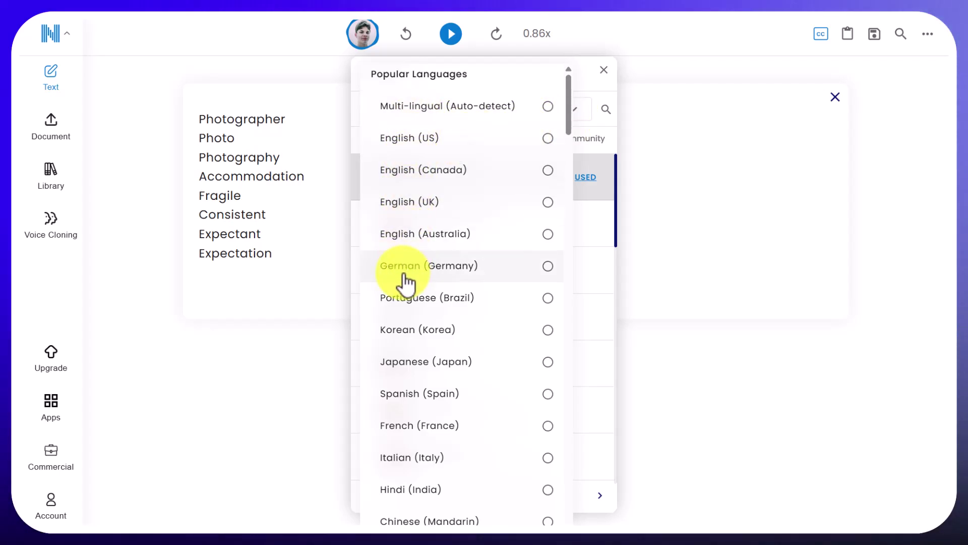
{"action": "left_click", "coordinate": [551, 207]}
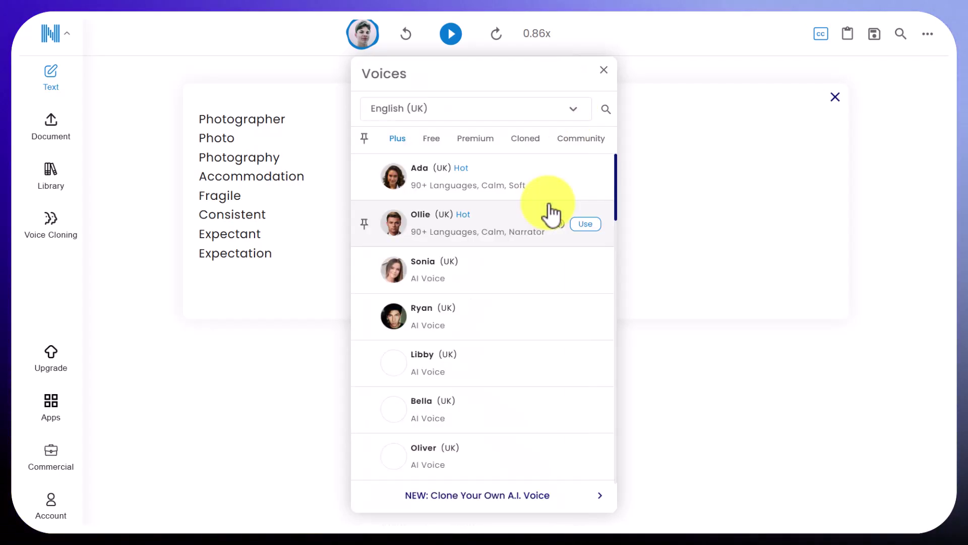
{"action": "left_click", "coordinate": [429, 275]}
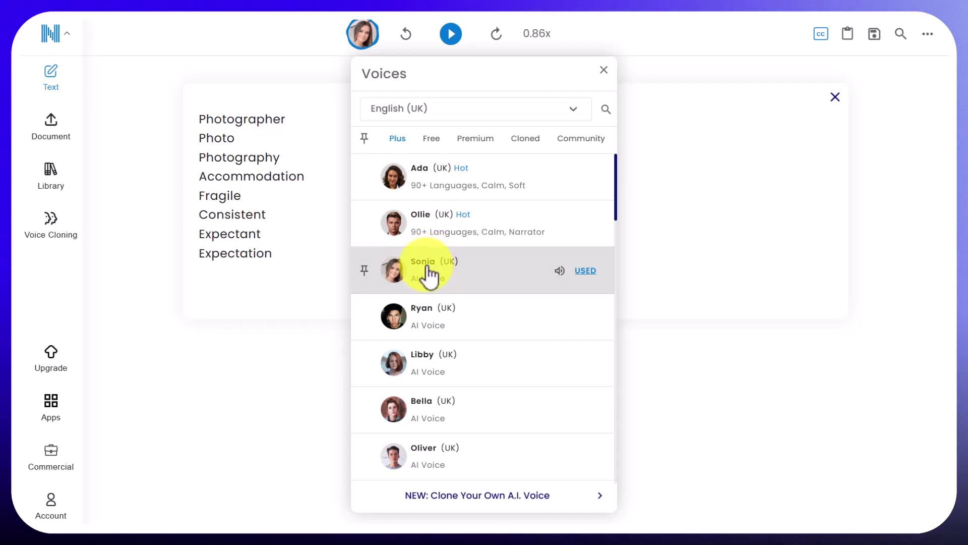
{"action": "left_click", "coordinate": [604, 71]}
{"action": "left_click", "coordinate": [452, 35]}
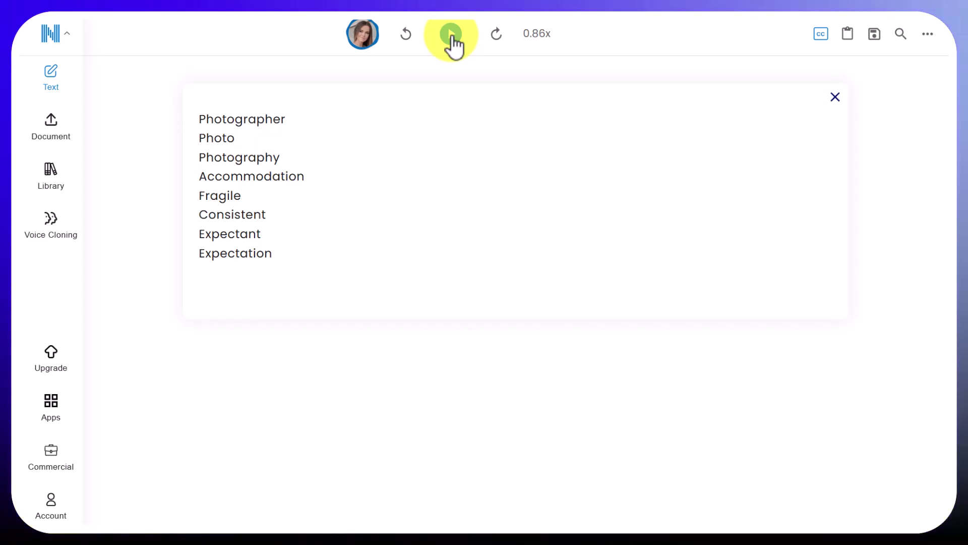
{"action": "left_click", "coordinate": [451, 36]}
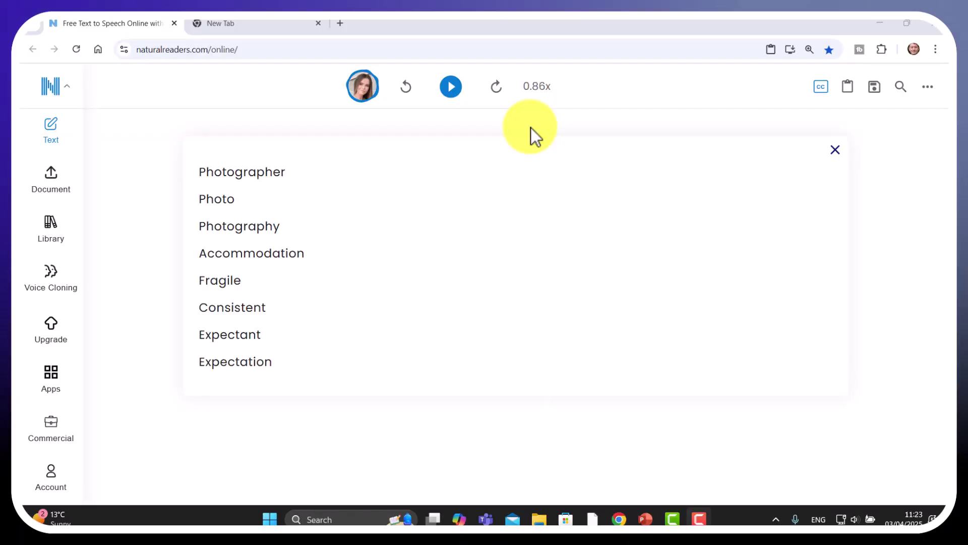
- Switch to the new browser tab, open Gemini from the Google apps, and accept trying the 2.5 Pro model
{"action": "left_click", "coordinate": [265, 26]}
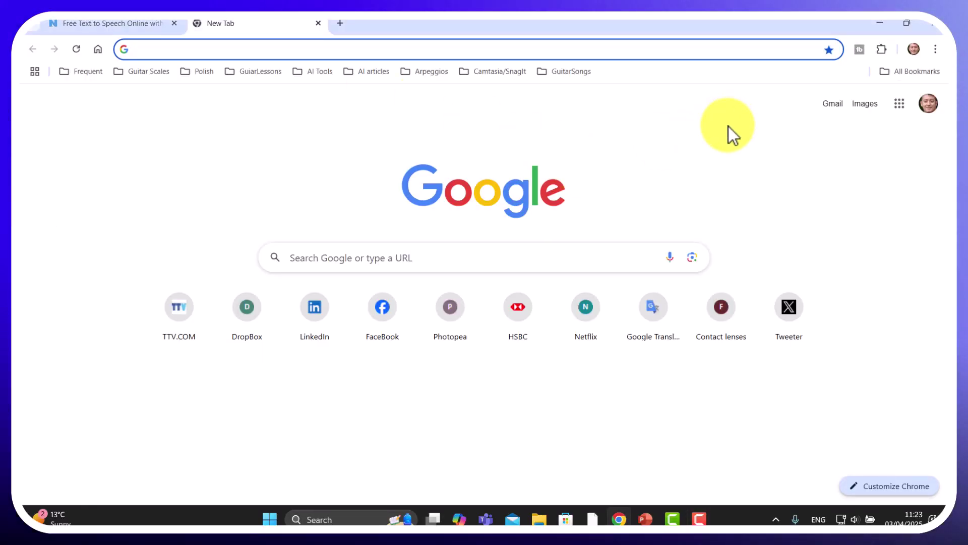
{"action": "left_click", "coordinate": [901, 105]}
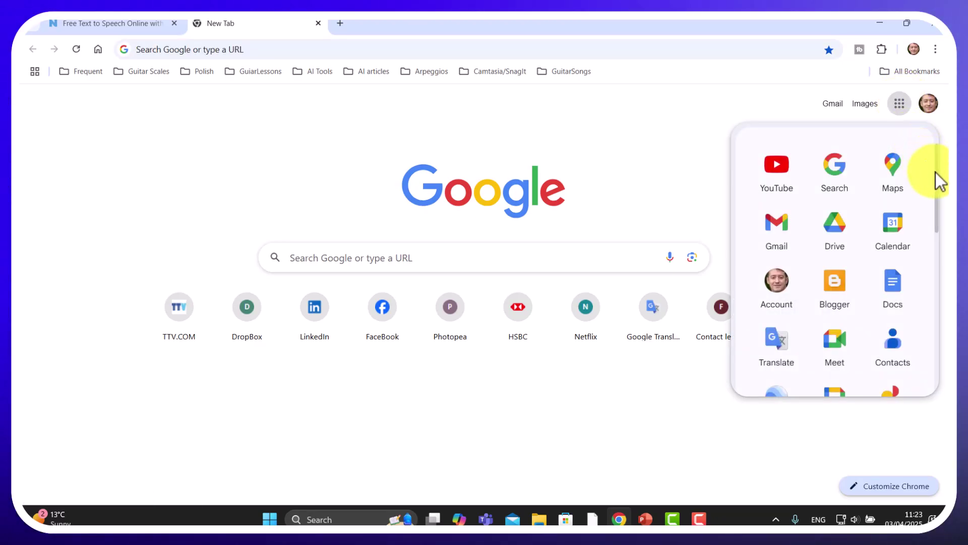
{"action": "left_click_drag", "start_coordinate": [937, 174], "coordinate": [940, 216]}
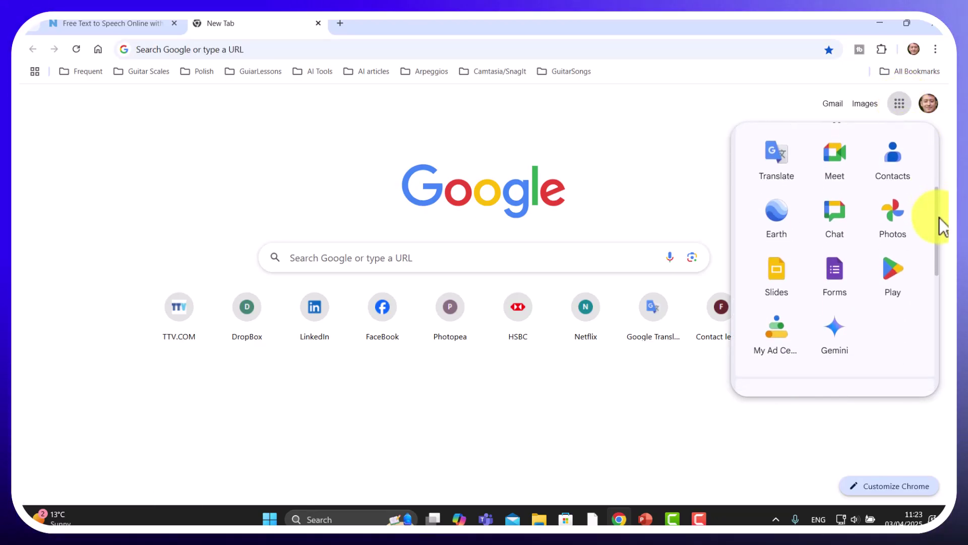
{"action": "left_click", "coordinate": [835, 333]}
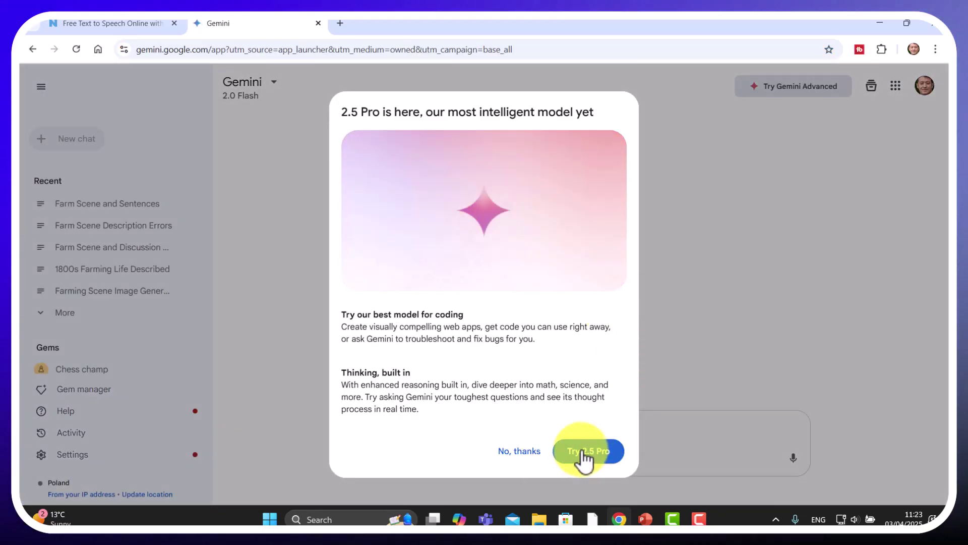
{"action": "left_click", "coordinate": [583, 453]}
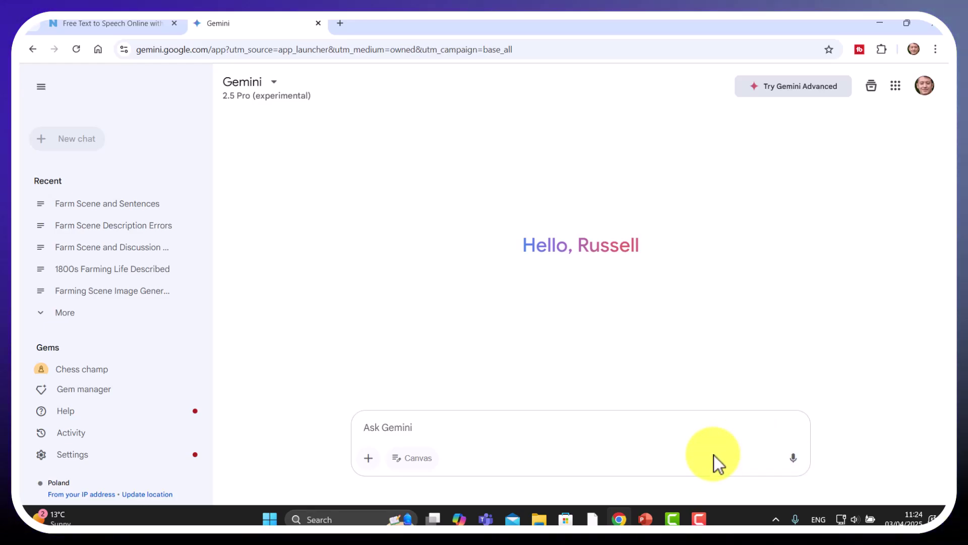
- Dictate and send a prompt requesting a short B1-level Polish text on how the Polish football league is organized, highlighting 10 difficult words
{"action": "left_click", "coordinate": [796, 465]}
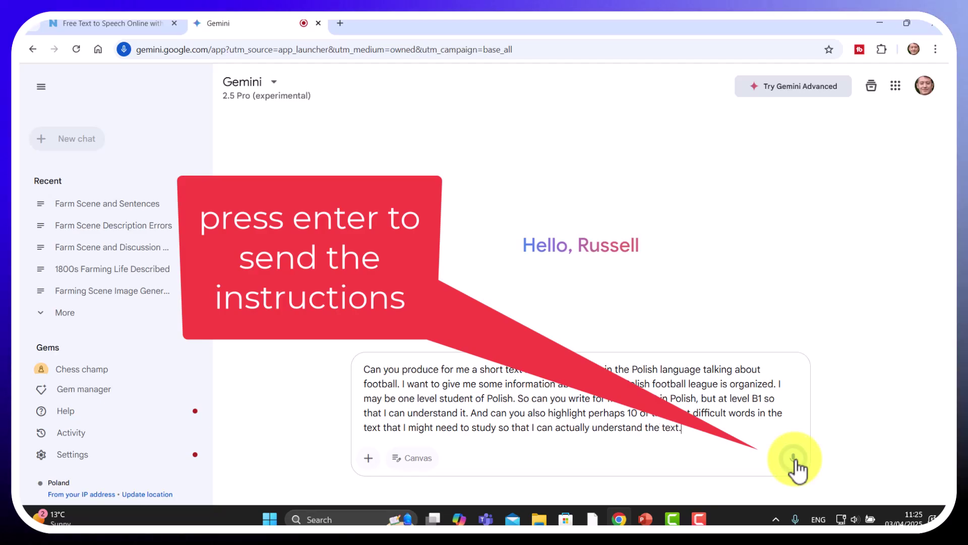
{"action": "key", "text": "Return"}
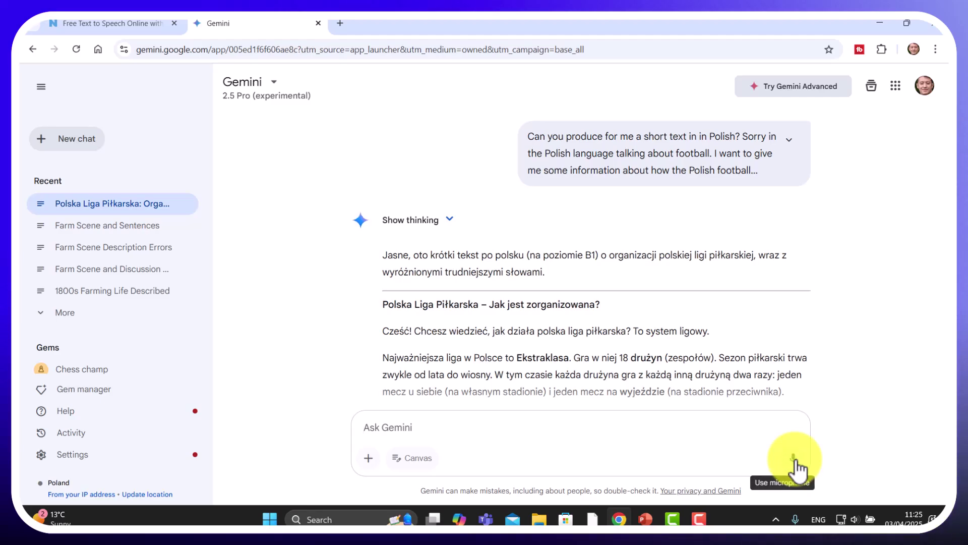
- Read through the generated Polish text and its words to study, and check the response's additional options
{"action": "left_click_drag", "start_coordinate": [946, 171], "coordinate": [943, 323]}
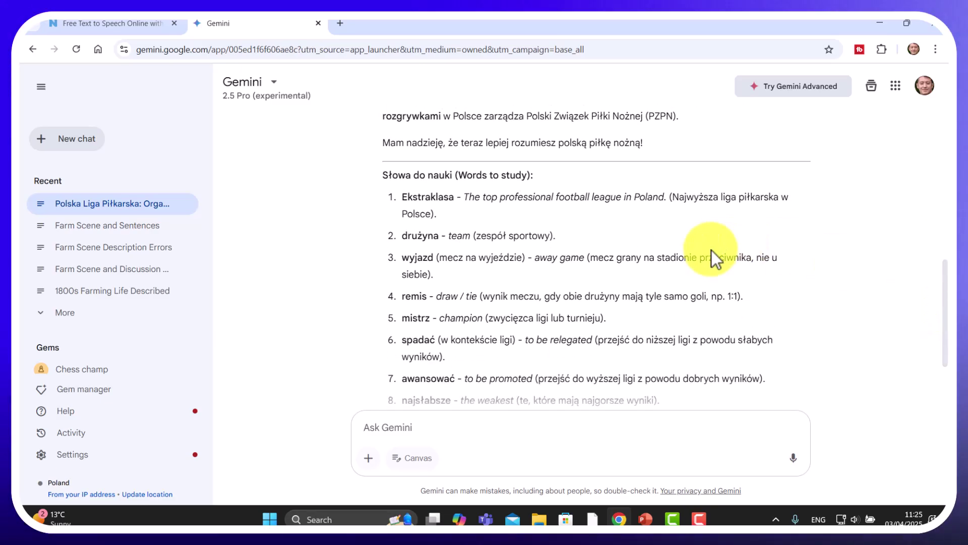
{"action": "left_click", "coordinate": [446, 420]}
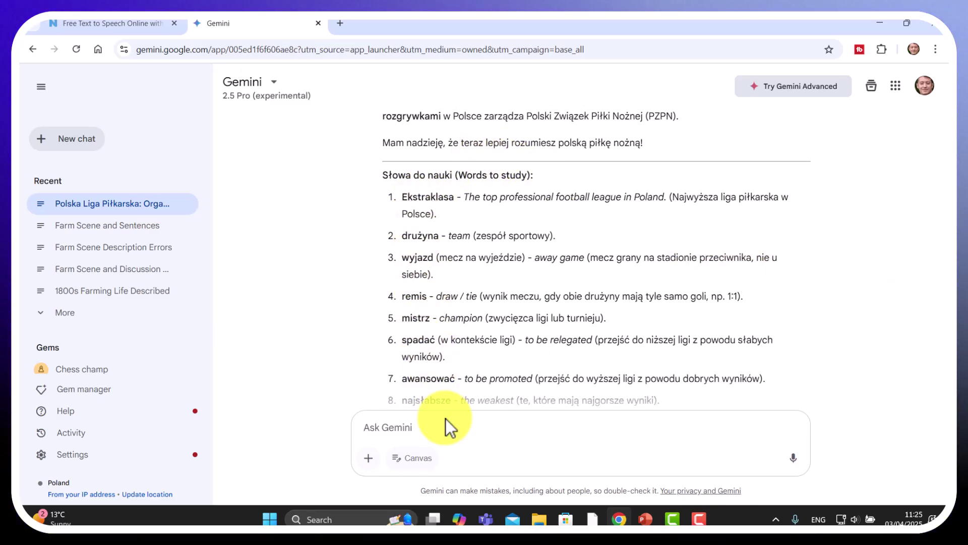
{"action": "left_click_drag", "start_coordinate": [946, 300], "coordinate": [943, 372]}
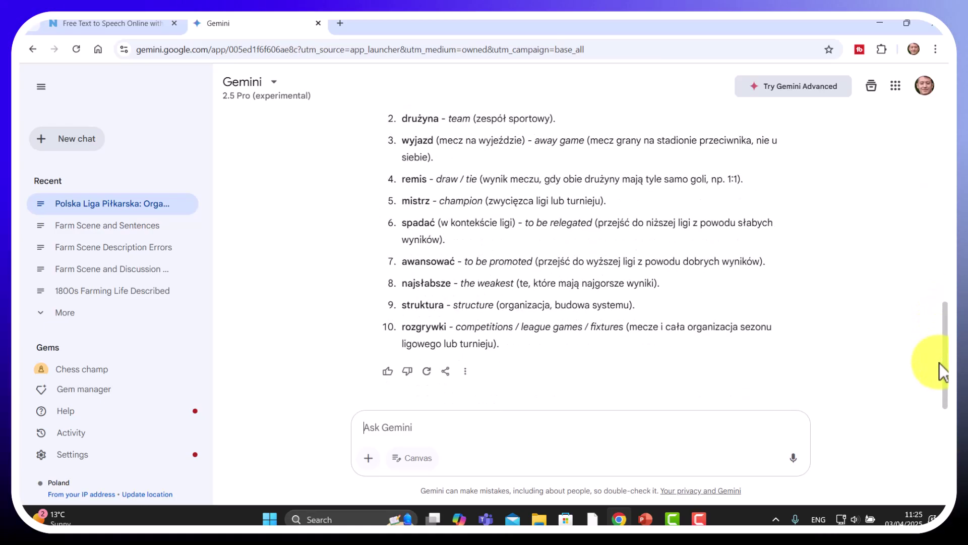
{"action": "left_click", "coordinate": [465, 372]}
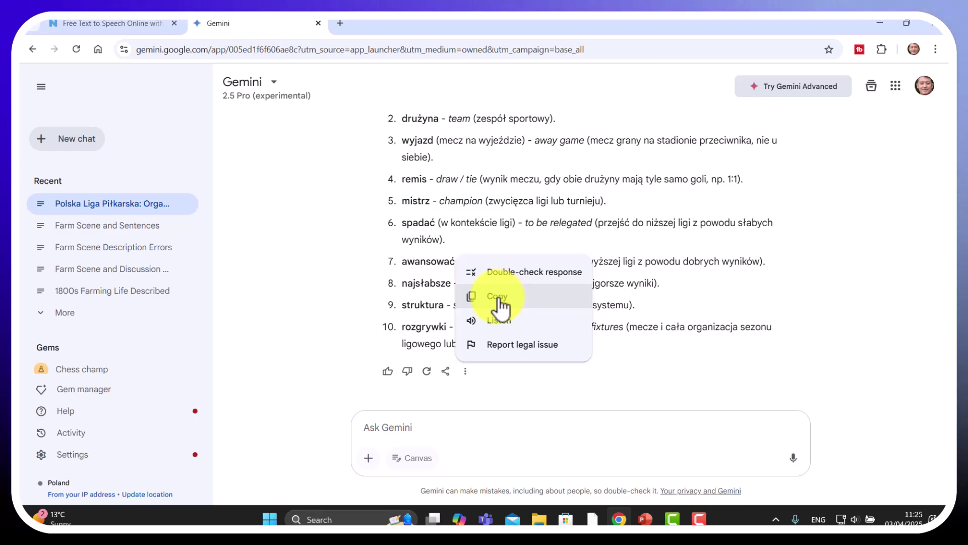
{"action": "left_click", "coordinate": [943, 322]}
- Copy the body of the Polish football text from "Cześć!" through "polską piłkę nożną!", without the words to study
{"action": "left_click_drag", "start_coordinate": [944, 363], "coordinate": [947, 206]}
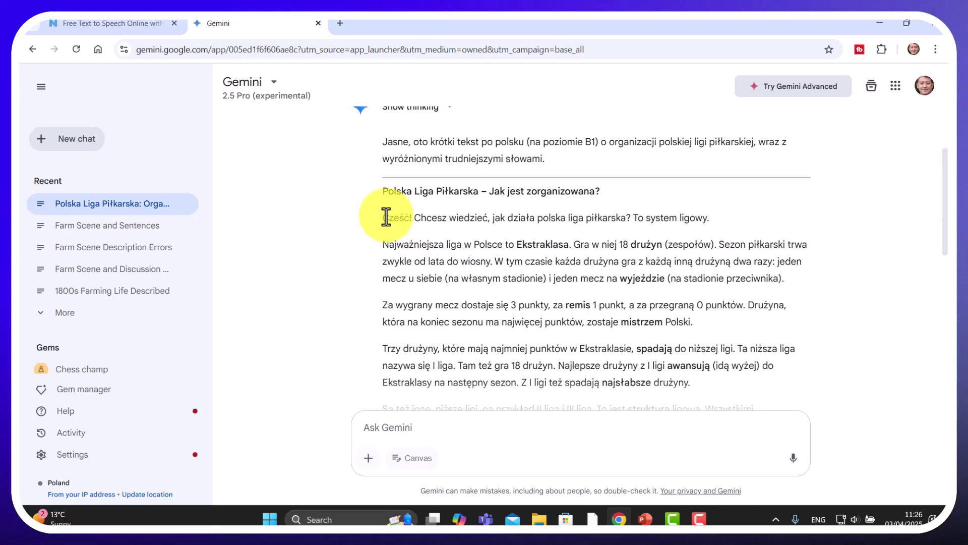
{"action": "left_click_drag", "start_coordinate": [386, 218], "coordinate": [734, 256]}
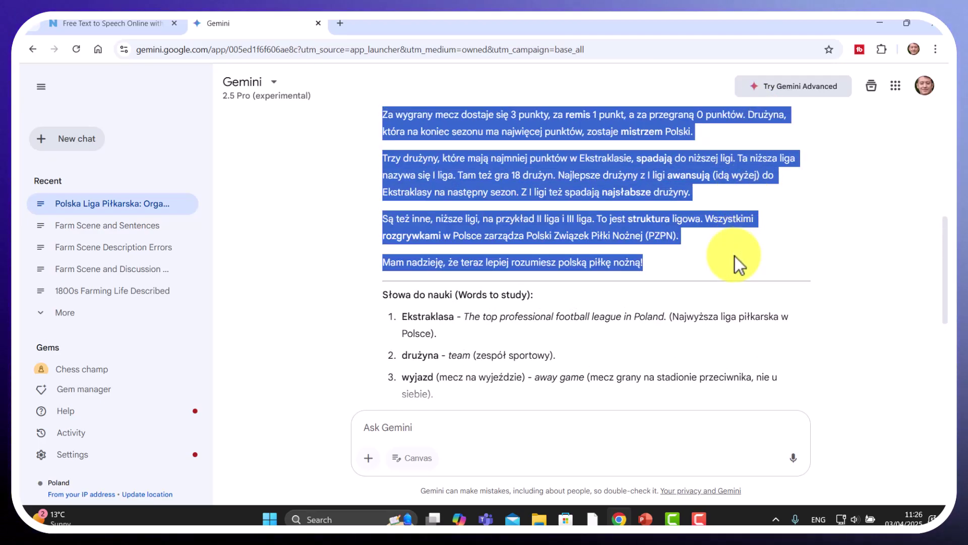
{"action": "right_click", "coordinate": [566, 171]}
{"action": "left_click", "coordinate": [586, 186]}
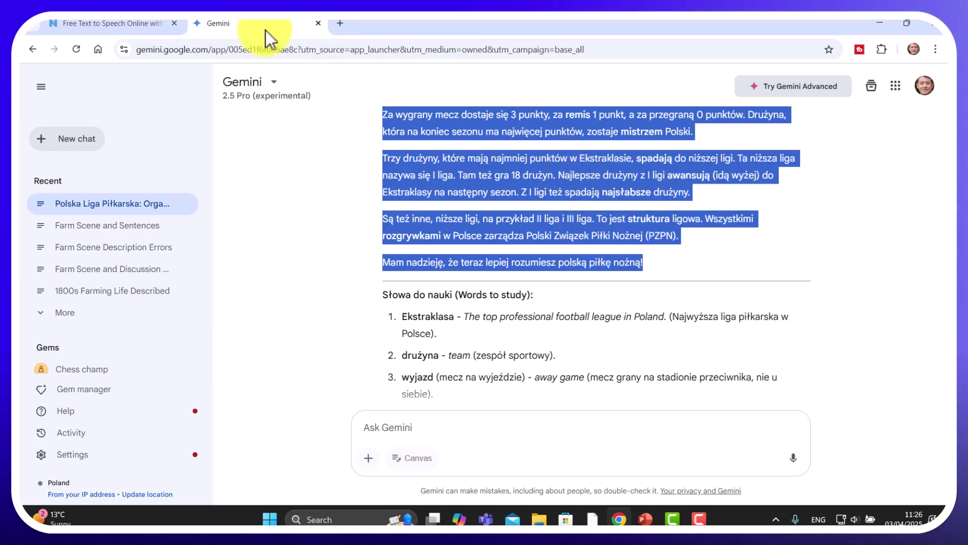
- Return to NaturalReader, clear the existing word list, and paste in the copied Polish football text
{"action": "left_click", "coordinate": [96, 23]}
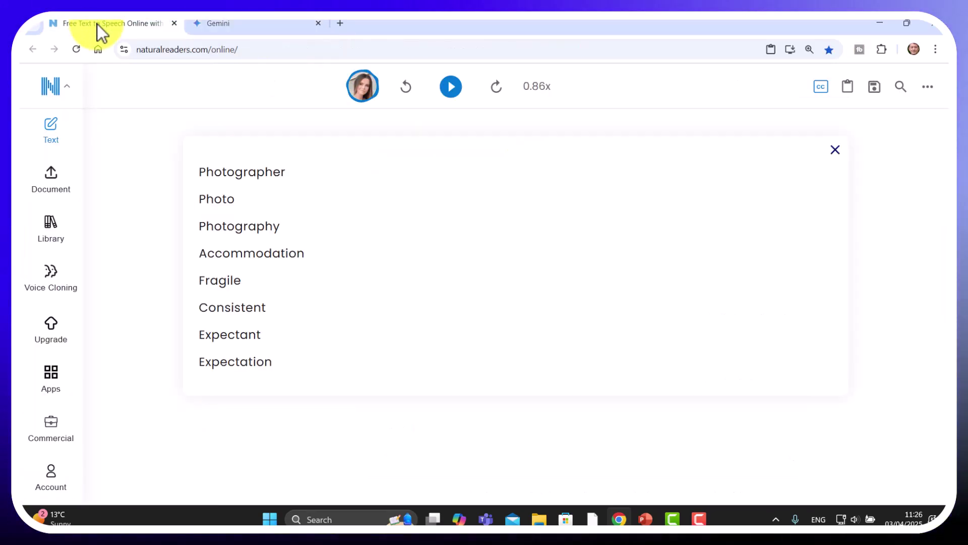
{"action": "left_click", "coordinate": [835, 152]}
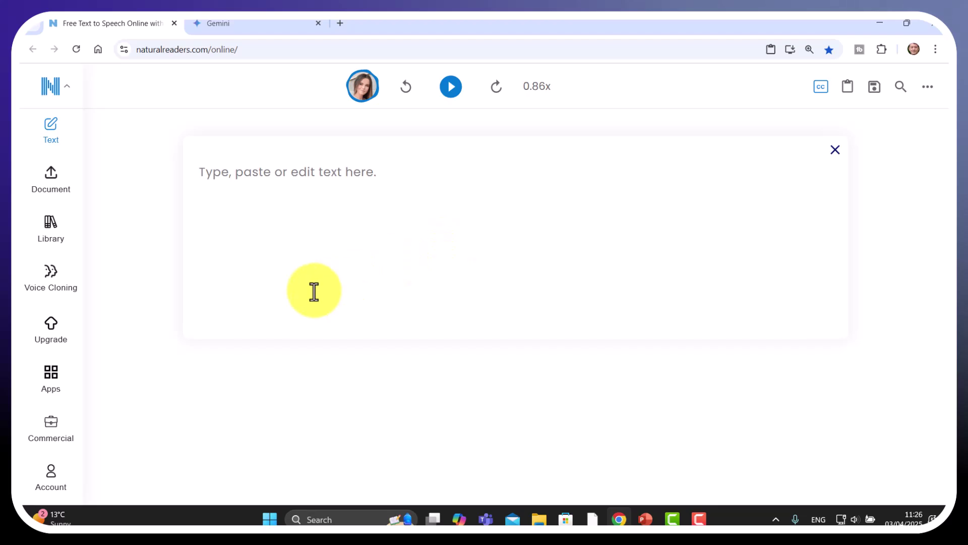
{"action": "type", "text": "Cześć! Chcesz wiedzieć, jak działa polska liga piłkarska? To system ligowy. Najważniejsza liga w Polsce to Ekstraklasa. Gra w niej 18 drużyn (zespołów). Sezon piłkarski trwa zwykle od lata do wiosny. W tym czasie każda drużyna gra z każdą inną drużyną dwa razy: jeden mecz u siebie (na własnym stadionie) i jeden mecz na wyjeździe (na stadionie przeciwnika). Za wygrany mecz dostaje się 3 punkty, za remis 1 punkt, a za przegraną 0 punktów. Drużyna, która na koniec sezonu ma najwięcej punktów, zostaje mistrzem Polski. Trzy drużyny, które mają najmniej punktów w Ekstraklasie, spadają do niższej ligi. Ta niższa liga nazywa się I liga. Tam też gra 18 drużyn. Najlepsze drużyny z I ligi awansują (idą wyżej) do Ekstraklasy na następny sezon. Z I ligi też spadają najsłabsze drużyny. Są też inne, niższe ligi, na przykład II liga i III liga. To jest struktura ligowa. Wszystkimi rozgrywkami w Polsce zarządza Polski Związek Piłki Nożnej (PZPN). Mam nadzieję, że teraz lepiej rozumiesz polską piłkę nożną!"}
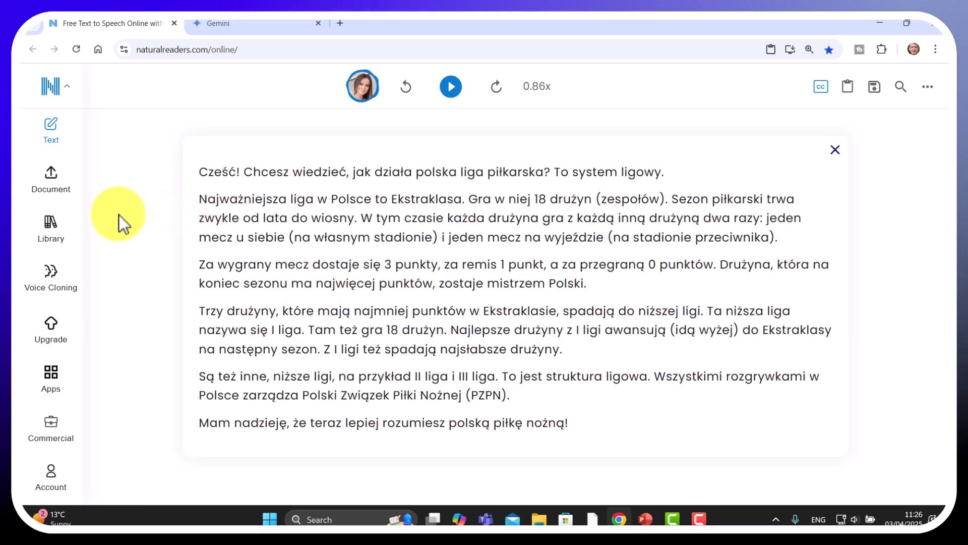
- Set the reading voice's language to Polish (Poland) and play the pasted text aloud
{"action": "left_click", "coordinate": [330, 94]}
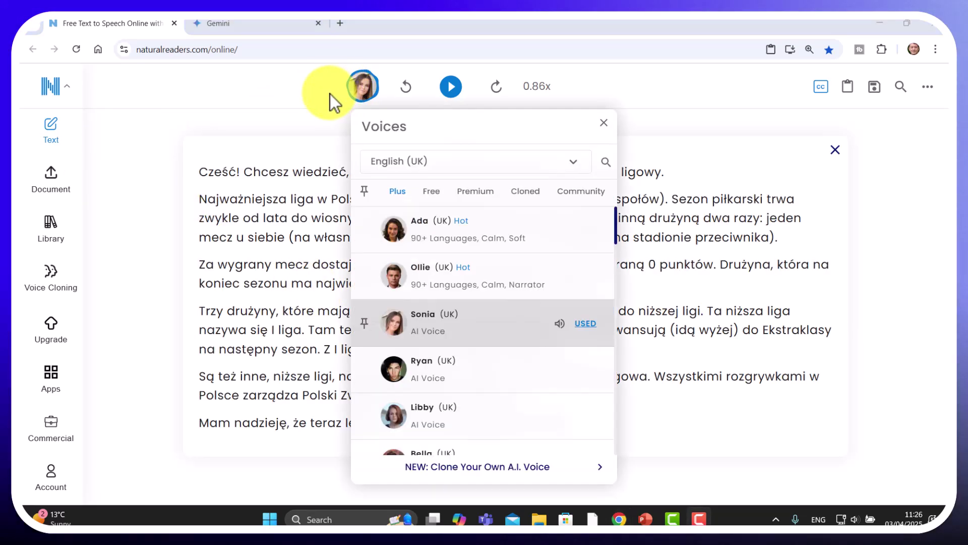
{"action": "left_click", "coordinate": [573, 161]}
{"action": "left_click_drag", "start_coordinate": [573, 156], "coordinate": [562, 414]}
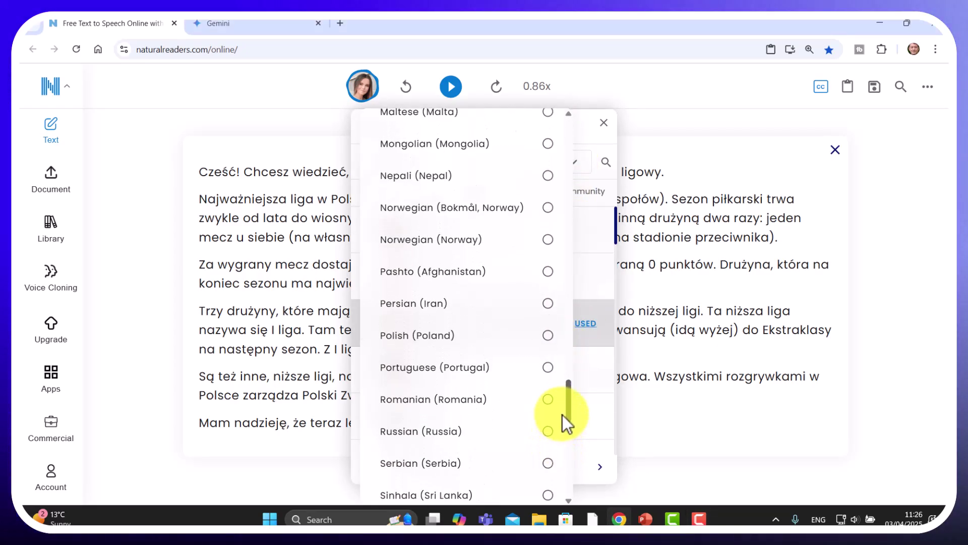
{"action": "left_click", "coordinate": [548, 339]}
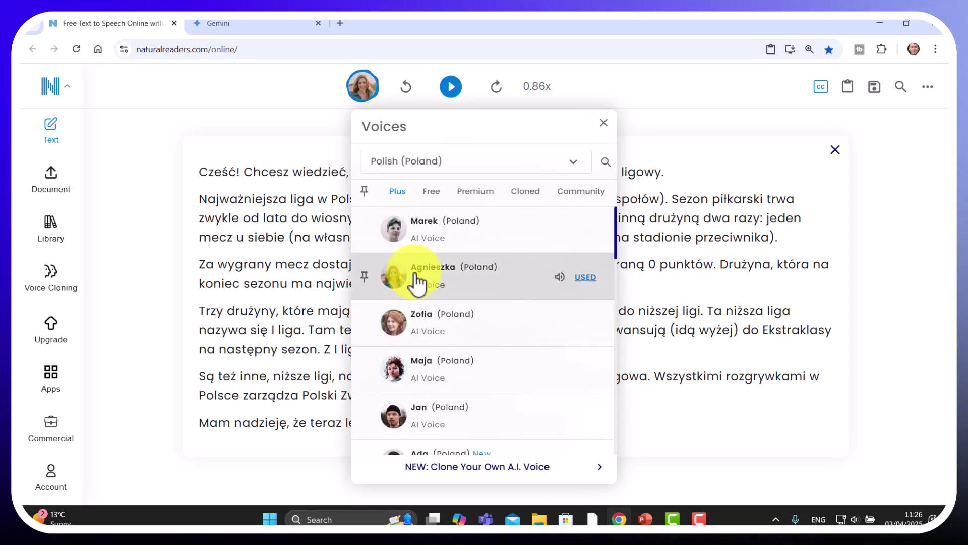
{"action": "left_click", "coordinate": [716, 158]}
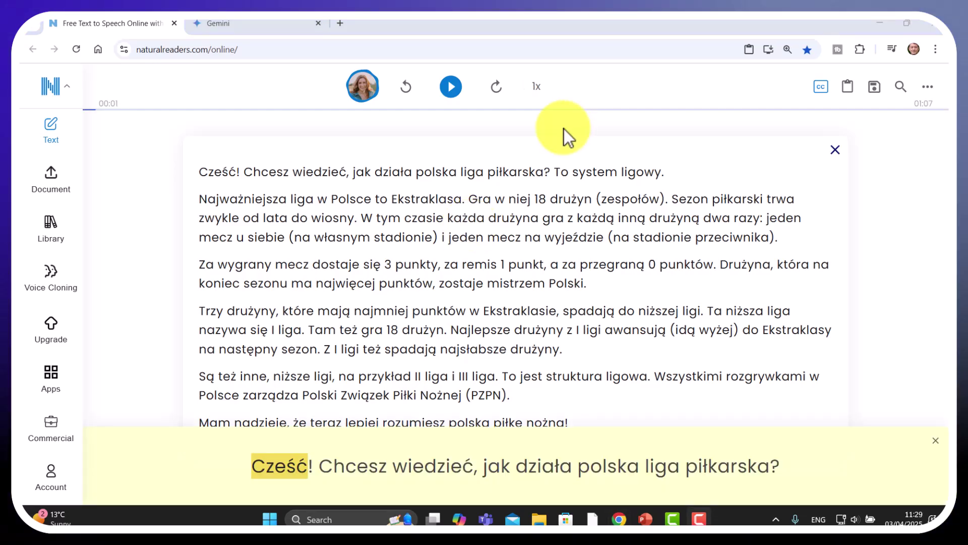
{"action": "left_click", "coordinate": [451, 89]}
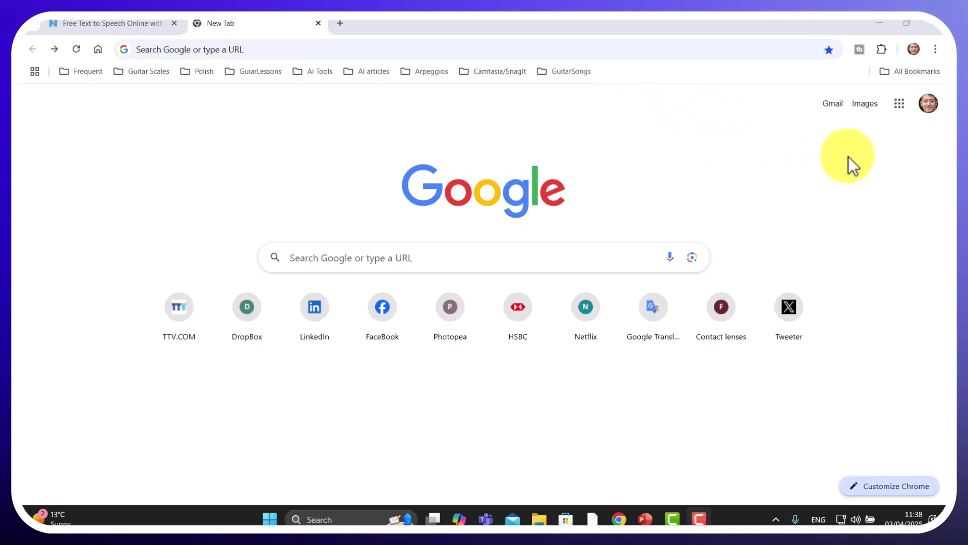
- Open Google Translate from the Google apps, and copy "Trzy drużyny, które mają najmniej punktów w Ekstraklasie" from the NaturalReader text
{"action": "left_click", "coordinate": [899, 103]}
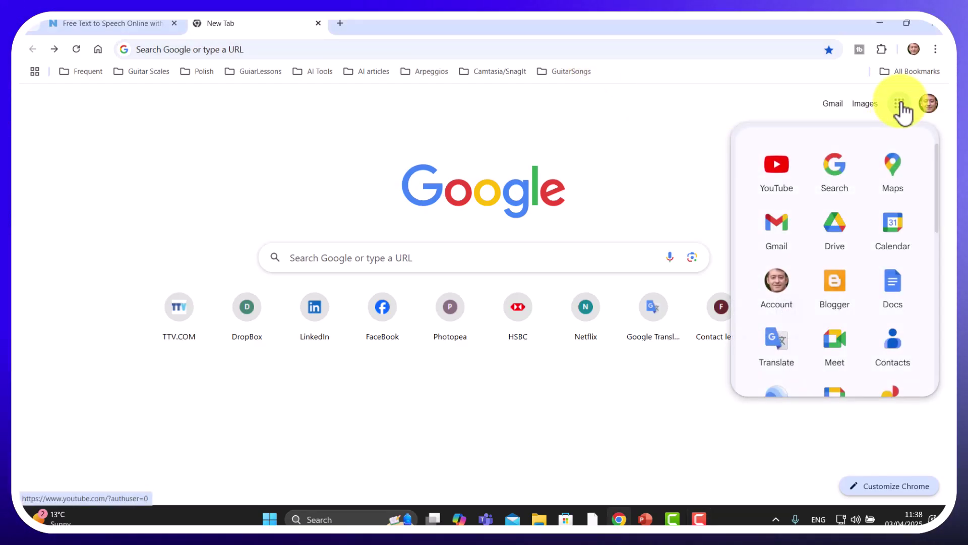
{"action": "left_click", "coordinate": [777, 352]}
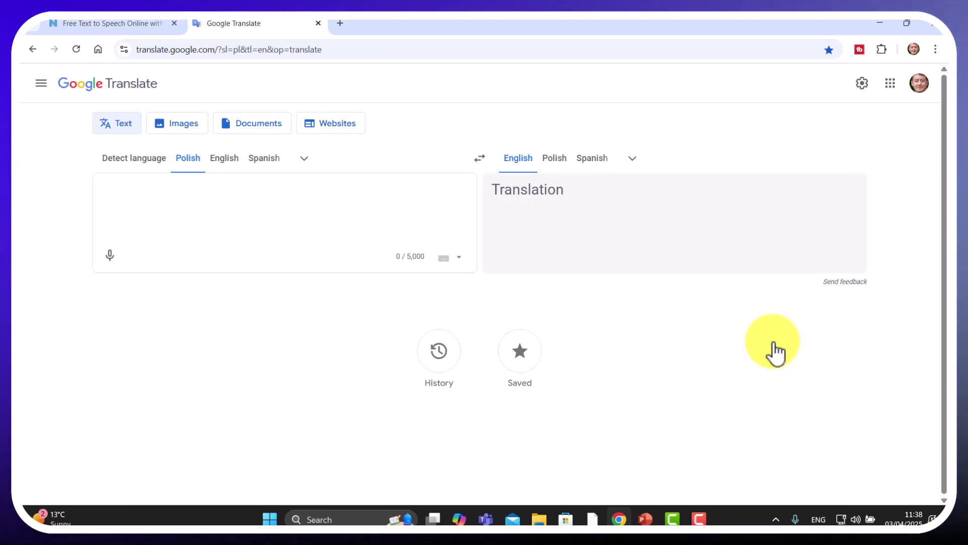
{"action": "left_click", "coordinate": [117, 24]}
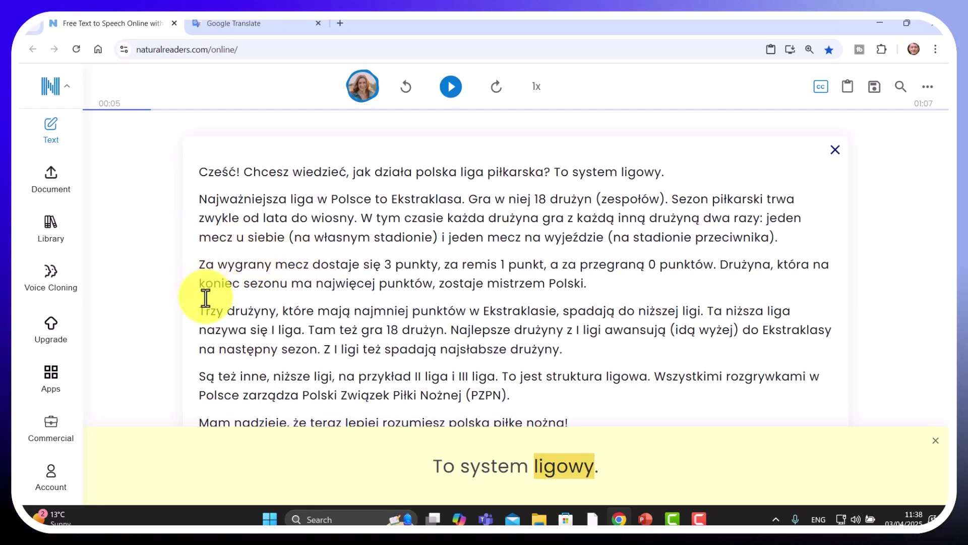
{"action": "left_click_drag", "start_coordinate": [198, 311], "coordinate": [556, 314]}
{"action": "key", "text": "ctrl+c"}
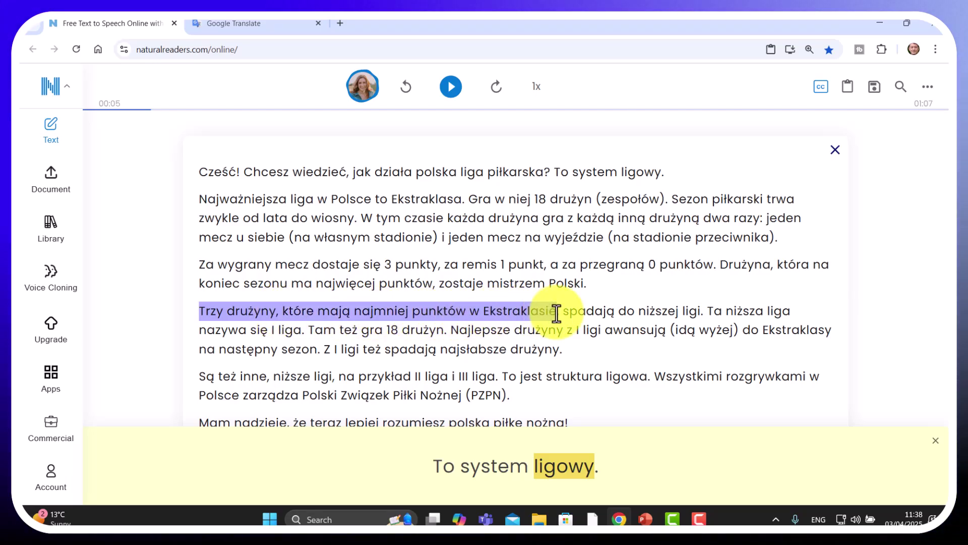
{"action": "right_click", "coordinate": [432, 312]}
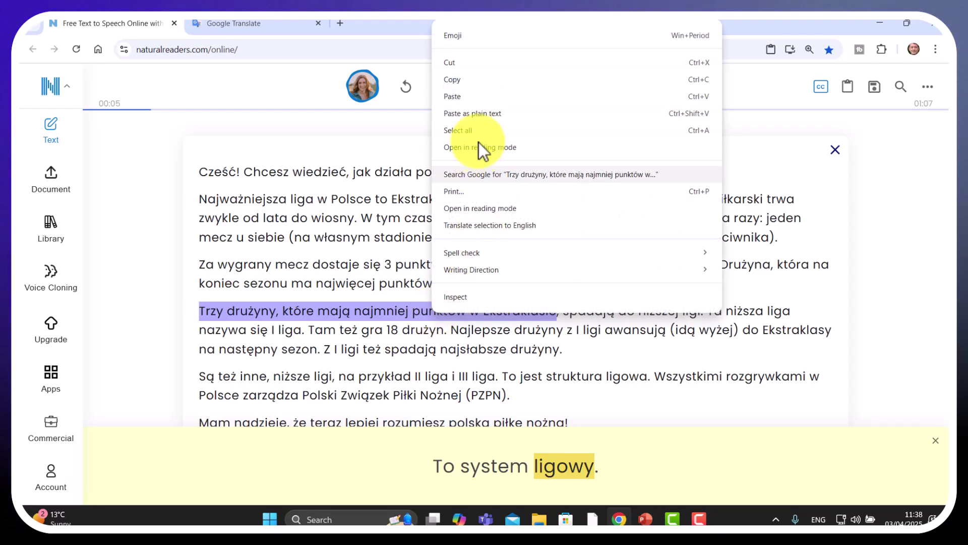
{"action": "left_click", "coordinate": [462, 79]}
- Translate the copied phrase from Polish to English in Google Translate, checking the source language list first
{"action": "left_click", "coordinate": [272, 25]}
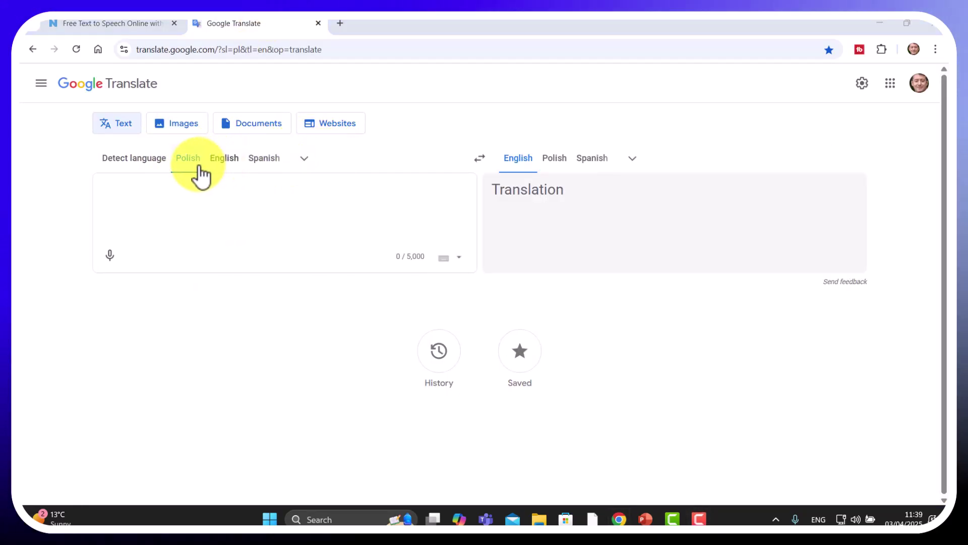
{"action": "left_click", "coordinate": [305, 159]}
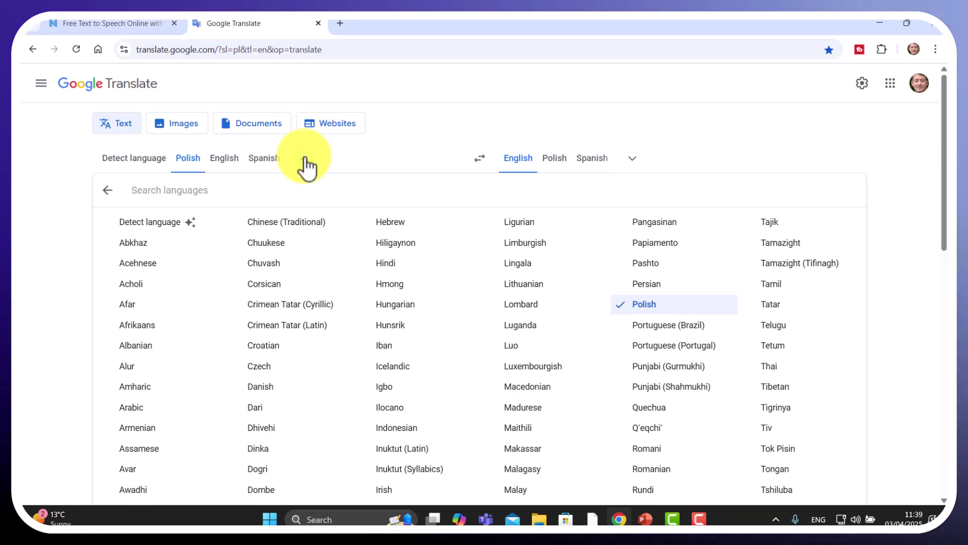
{"action": "left_click", "coordinate": [305, 158]}
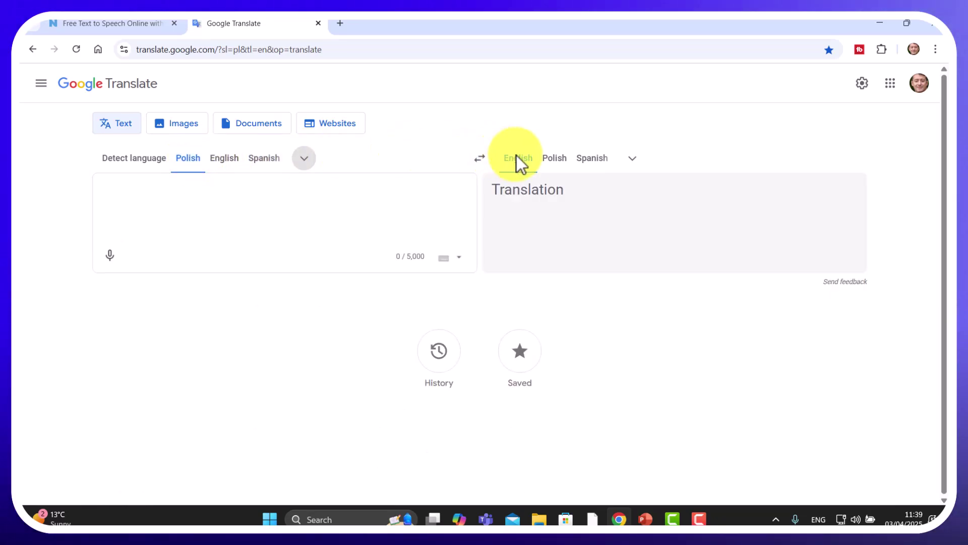
{"action": "left_click", "coordinate": [208, 223]}
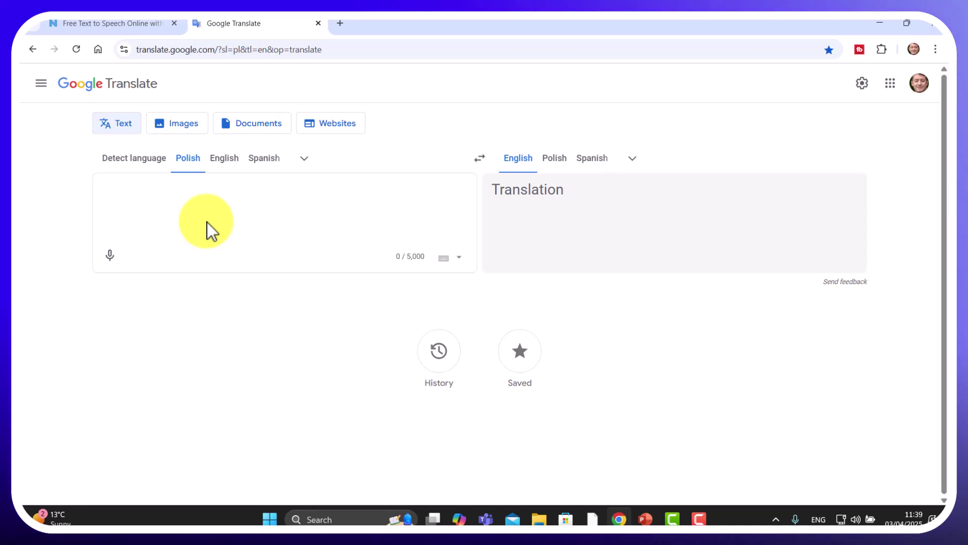
{"action": "key", "text": "ctrl+v"}
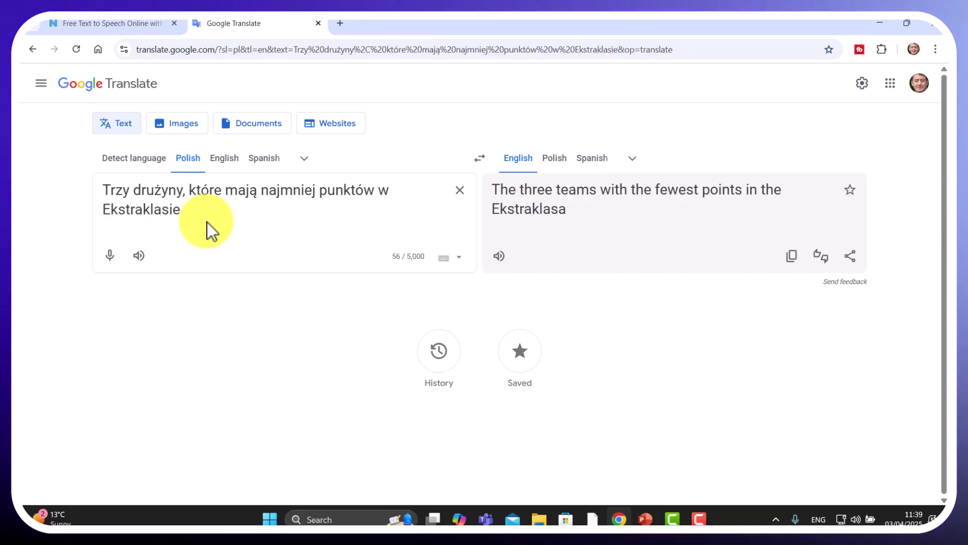
{"action": "left_click_drag", "start_coordinate": [339, 225], "coordinate": [522, 212]}
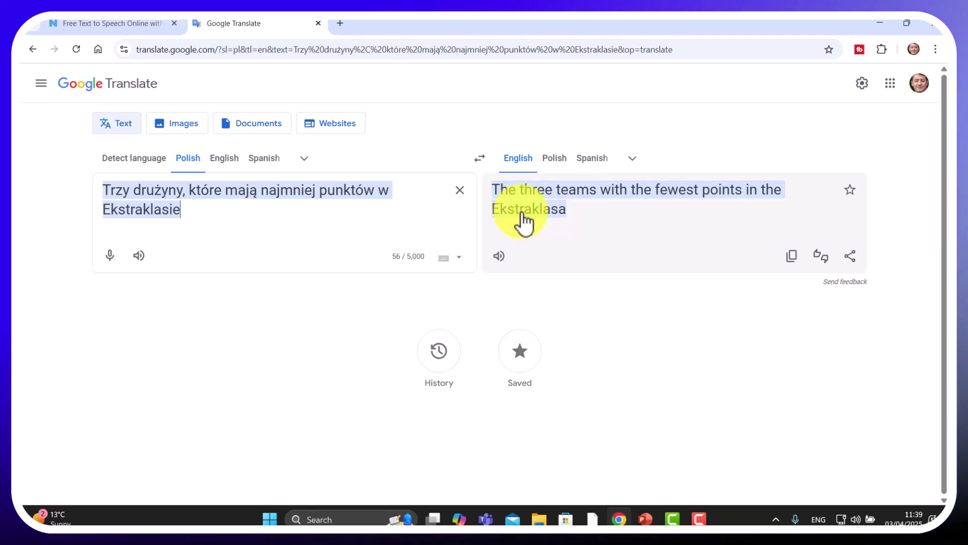
{"action": "left_click", "coordinate": [347, 220]}
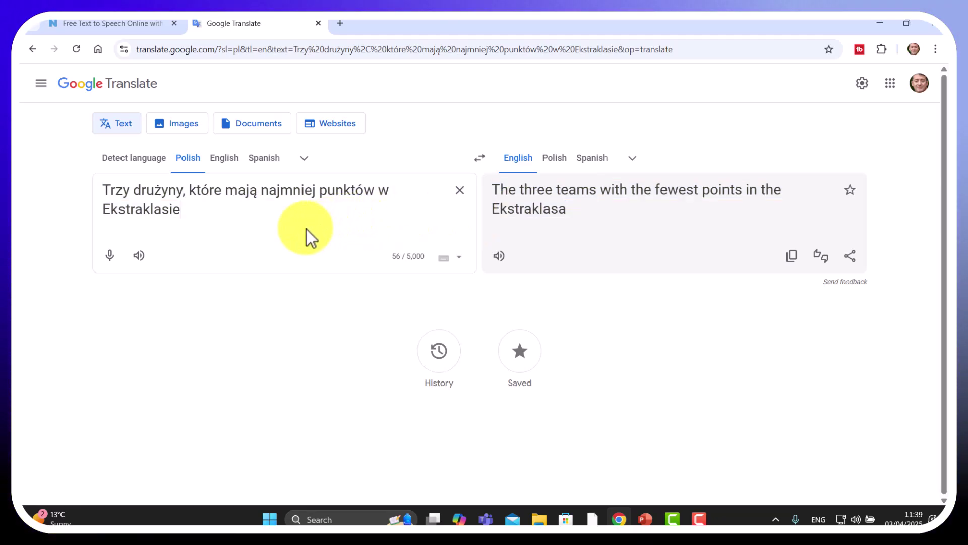
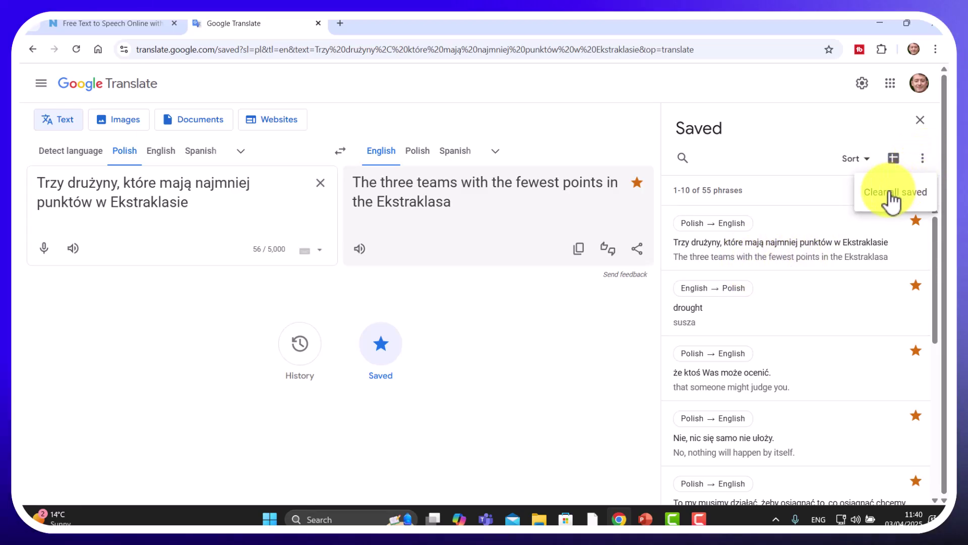
- Listen to the pronunciation of "drought" in the saved translations, and close the saved list
{"action": "left_click", "coordinate": [790, 132]}
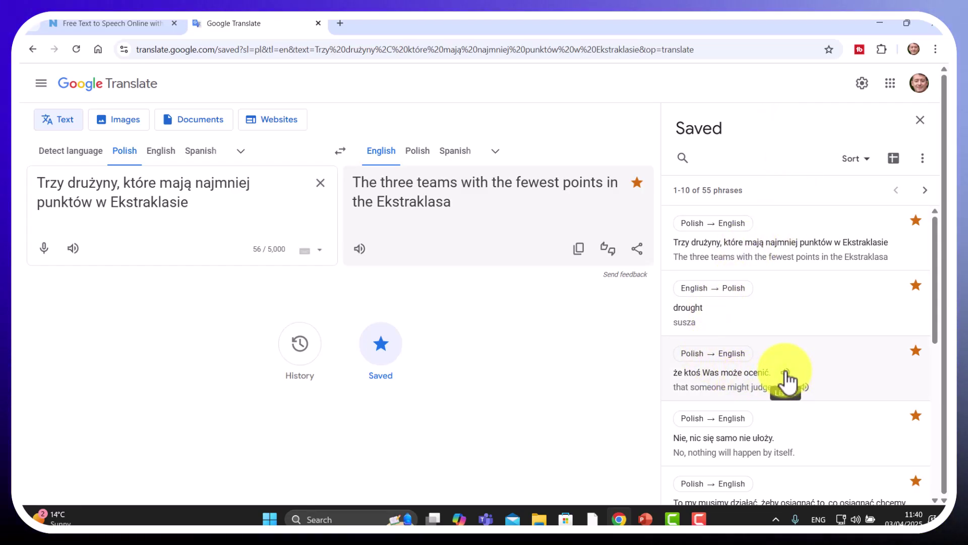
{"action": "left_click", "coordinate": [718, 308]}
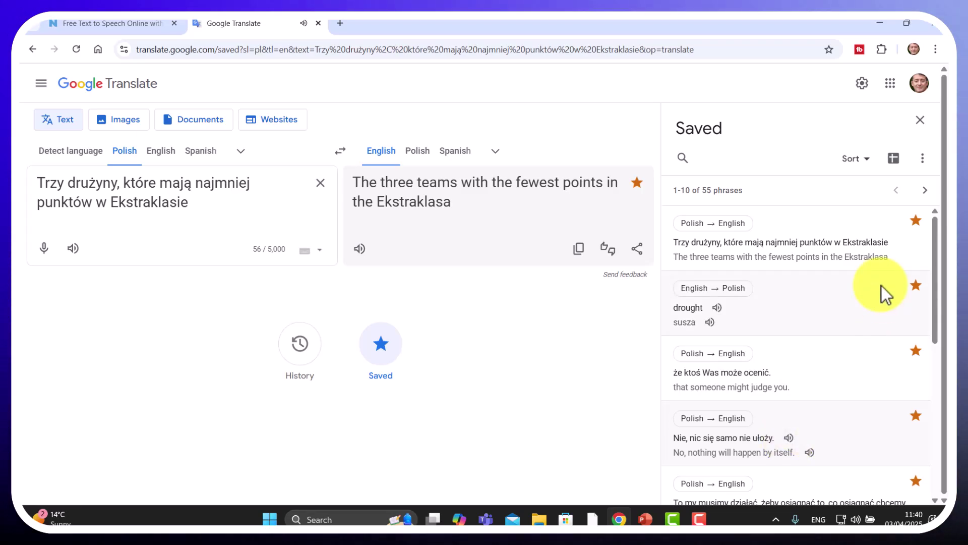
{"action": "left_click", "coordinate": [921, 120]}
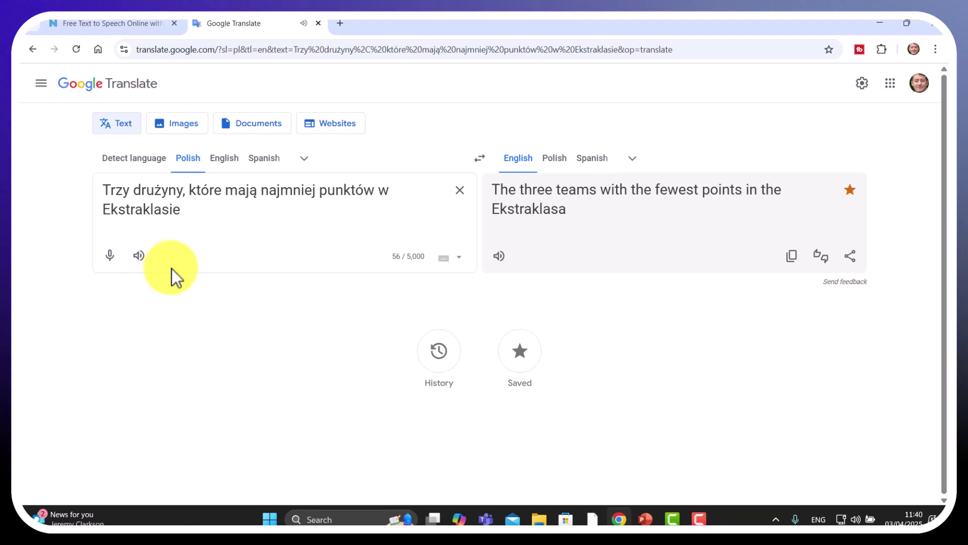
- Export the saved translations to Google Sheets, import the data, and widen columns C and D to fit the phrases
{"action": "left_click", "coordinate": [520, 349]}
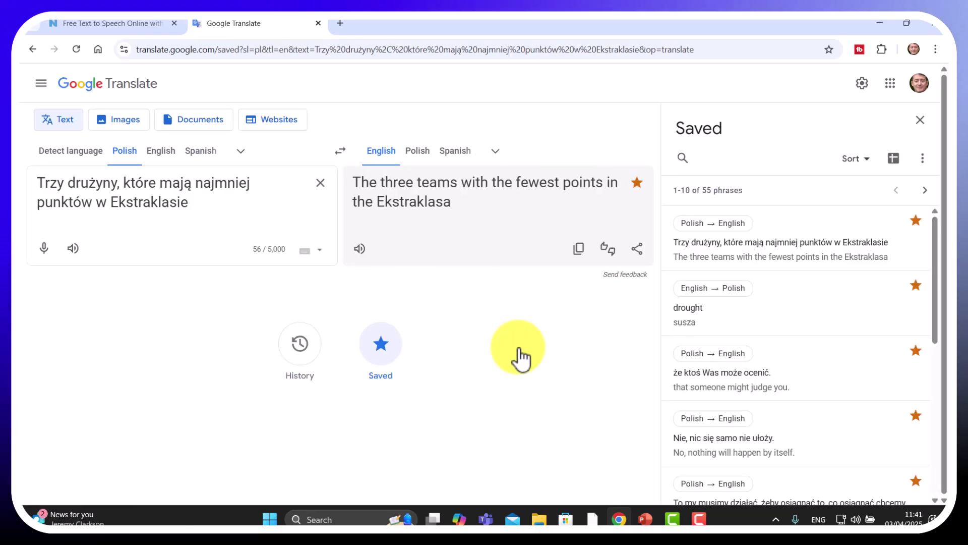
{"action": "left_click", "coordinate": [893, 160]}
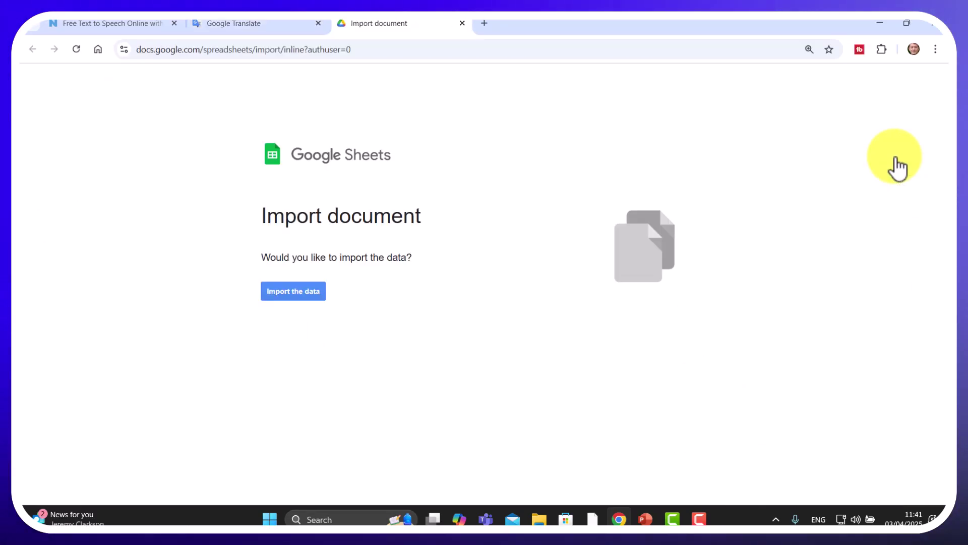
{"action": "left_click", "coordinate": [290, 291]}
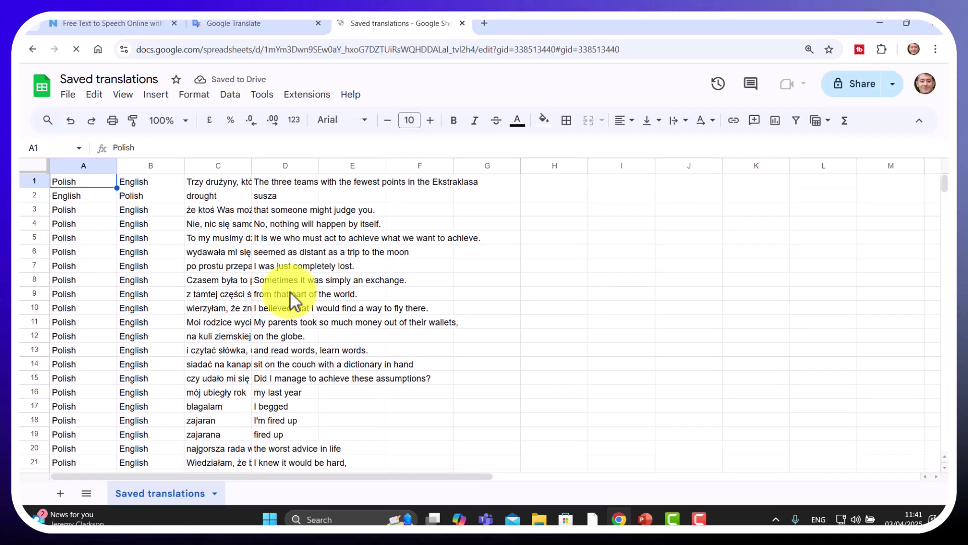
{"action": "left_click_drag", "start_coordinate": [250, 165], "coordinate": [529, 185]}
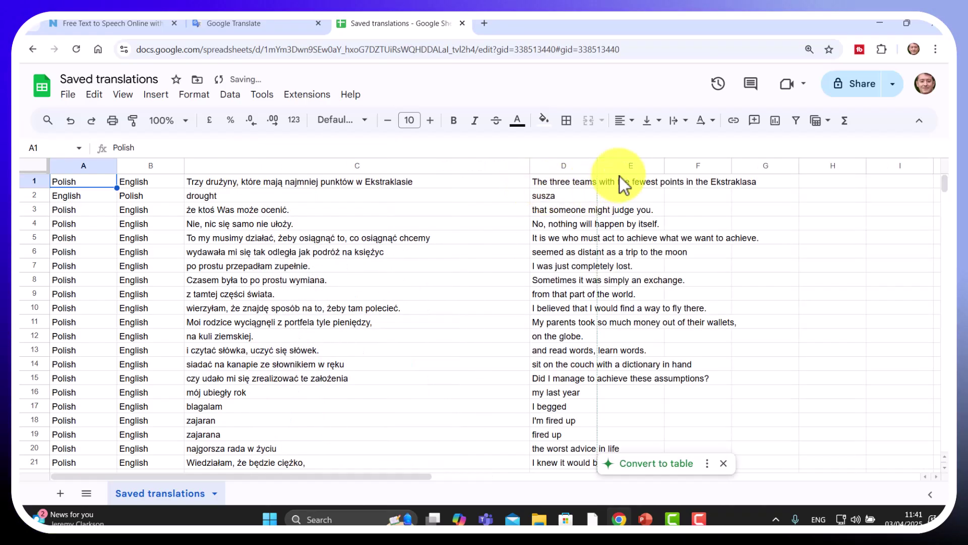
{"action": "left_click_drag", "start_coordinate": [597, 164], "coordinate": [892, 191]}
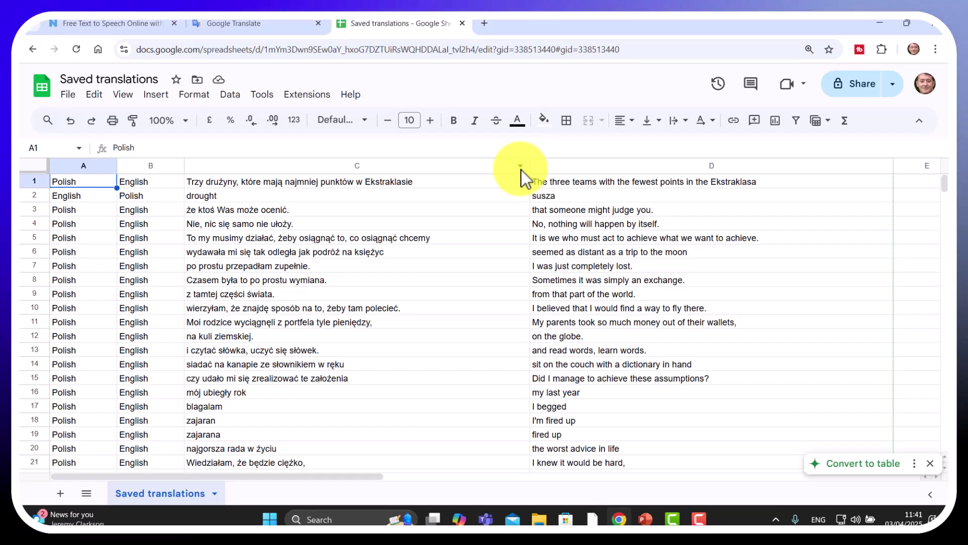
- Copy the Polish and English phrase pairs in cells C3:D12, and open a new browser tab
{"action": "left_click", "coordinate": [300, 211]}
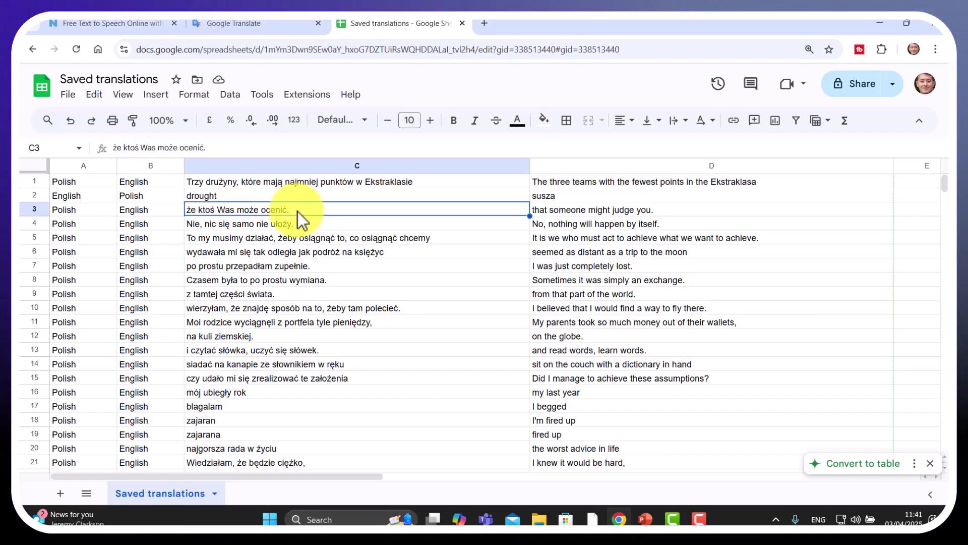
{"action": "key", "text": "shift+Right"}
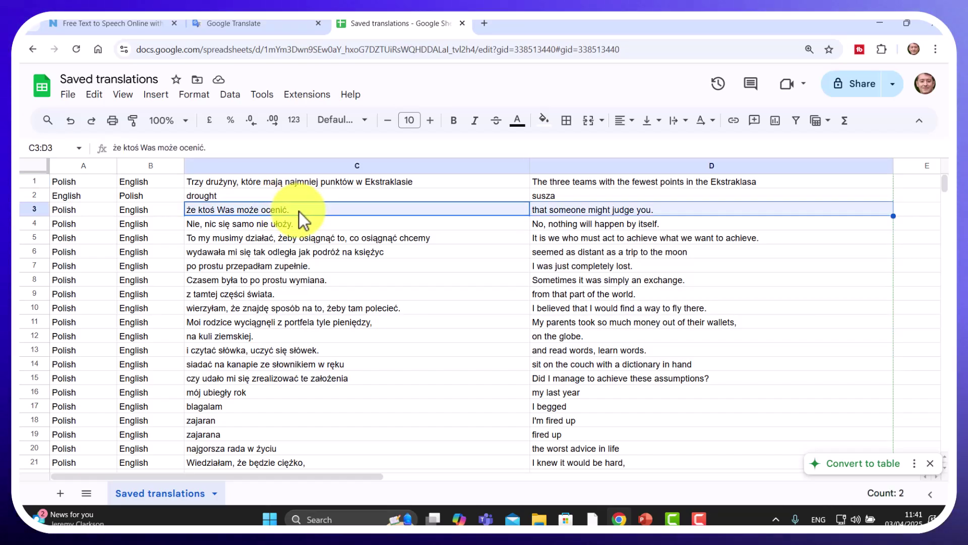
{"action": "key", "text": "shift+Down"}
{"action": "key", "text": "shift+Down"}
{"action": "key", "text": "shift+Down"}
{"action": "key", "text": "shift+Down"}
{"action": "key", "text": "shift+Down"}
{"action": "key", "text": "shift+Down"}
{"action": "key", "text": "shift+Down"}
{"action": "key", "text": "shift+Down"}
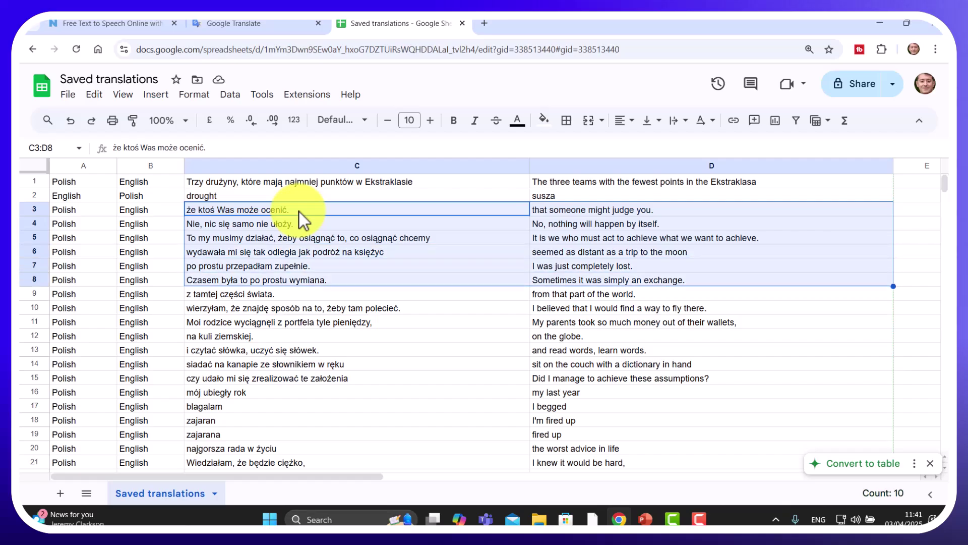
{"action": "key", "text": "shift+Down"}
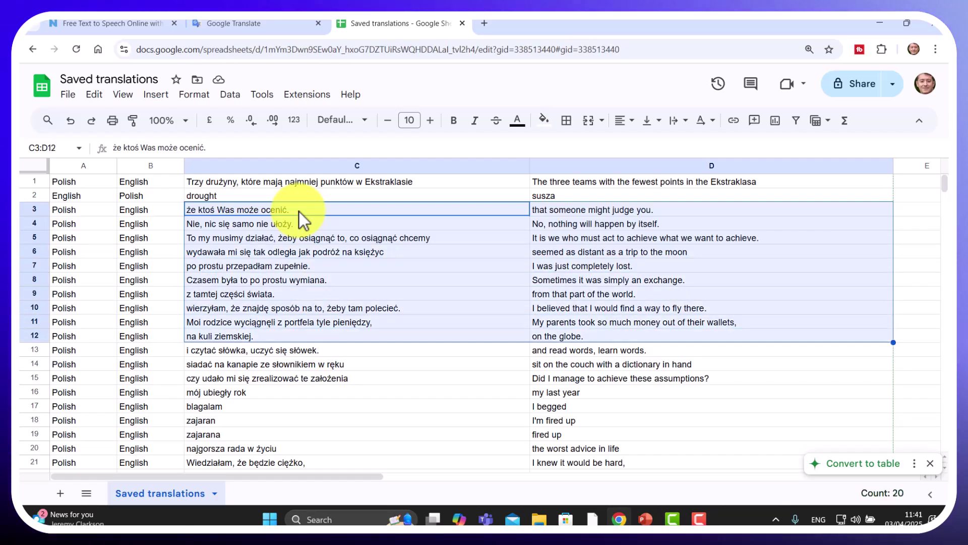
{"action": "key", "text": "ctrl+c"}
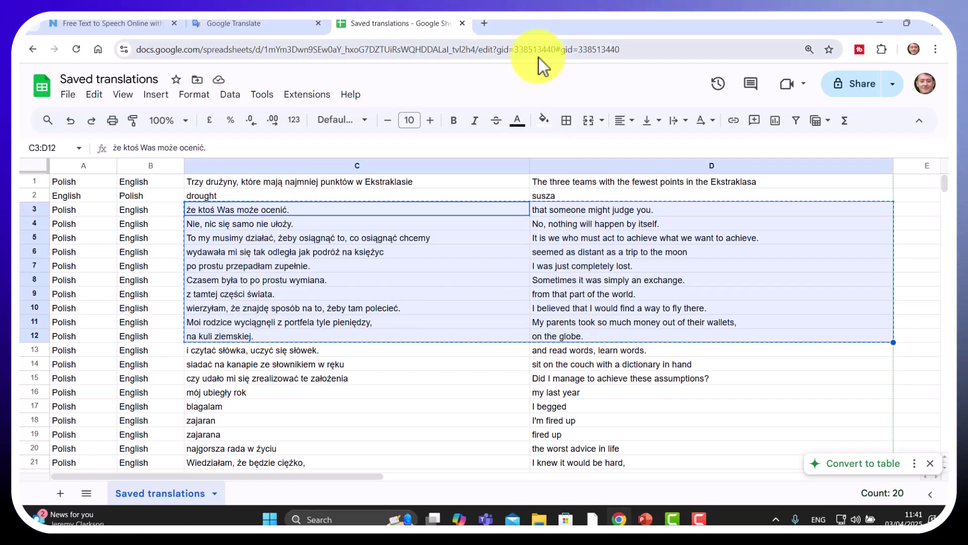
{"action": "left_click", "coordinate": [484, 23]}
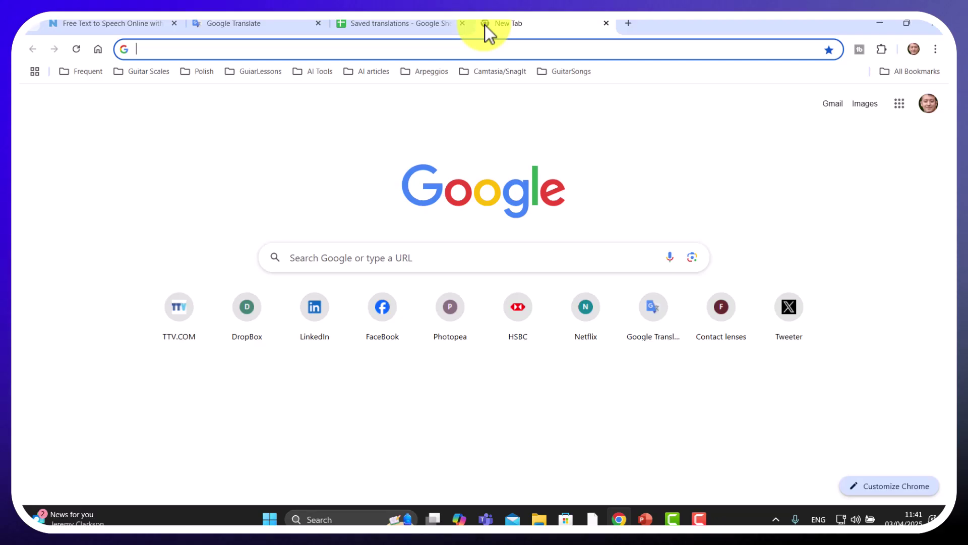
- Go to quizlet.com and start a new flashcard set
{"action": "type", "text": "quizle"}
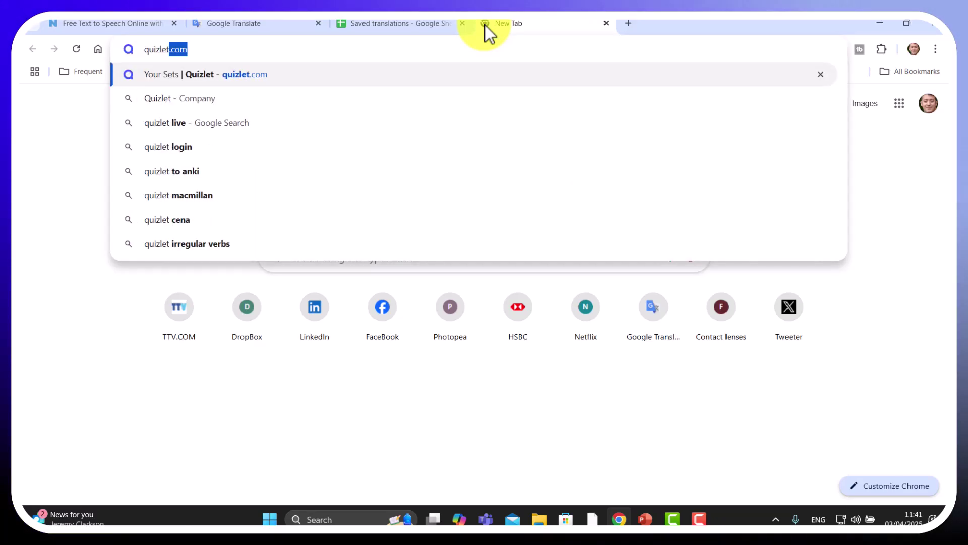
{"action": "type", "text": "t"}
{"action": "left_click", "coordinate": [218, 50]}
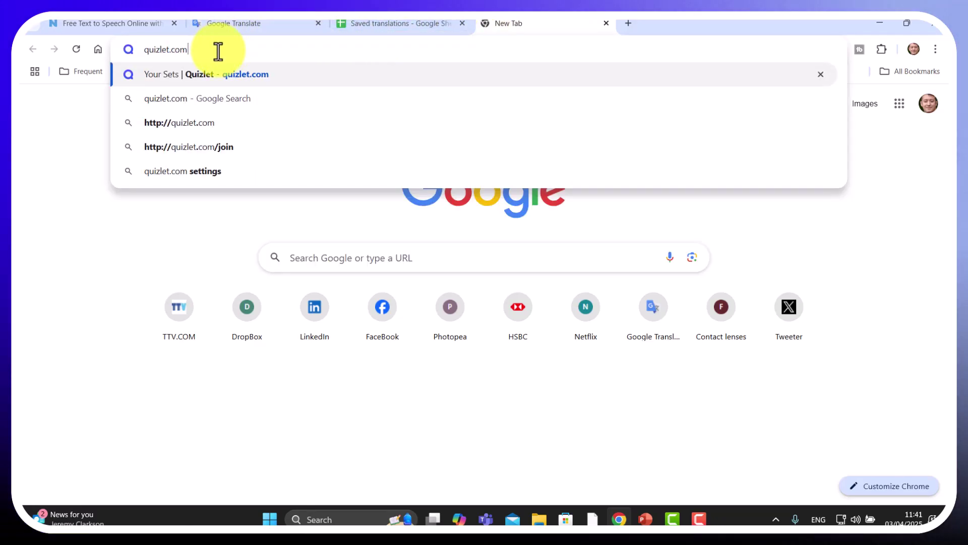
{"action": "key", "text": "Return"}
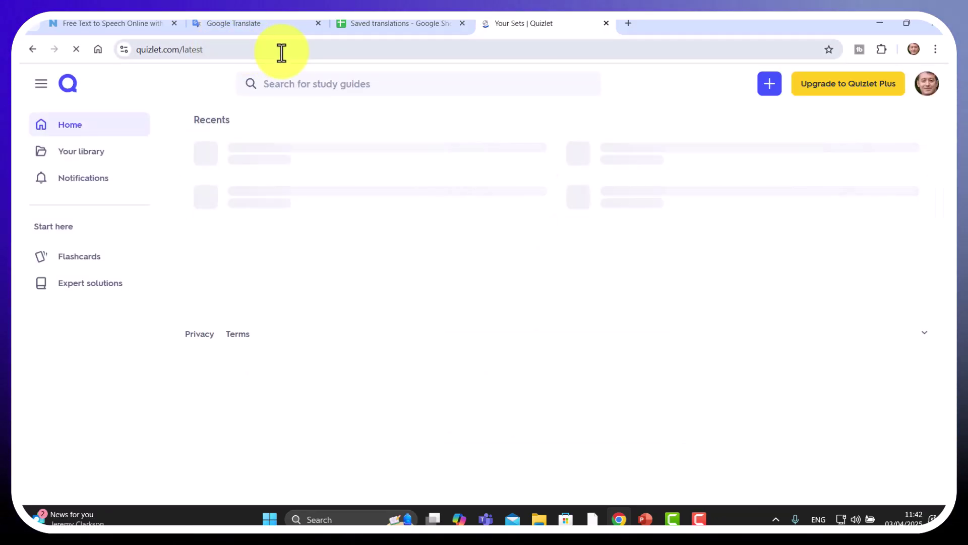
{"action": "left_click", "coordinate": [760, 84]}
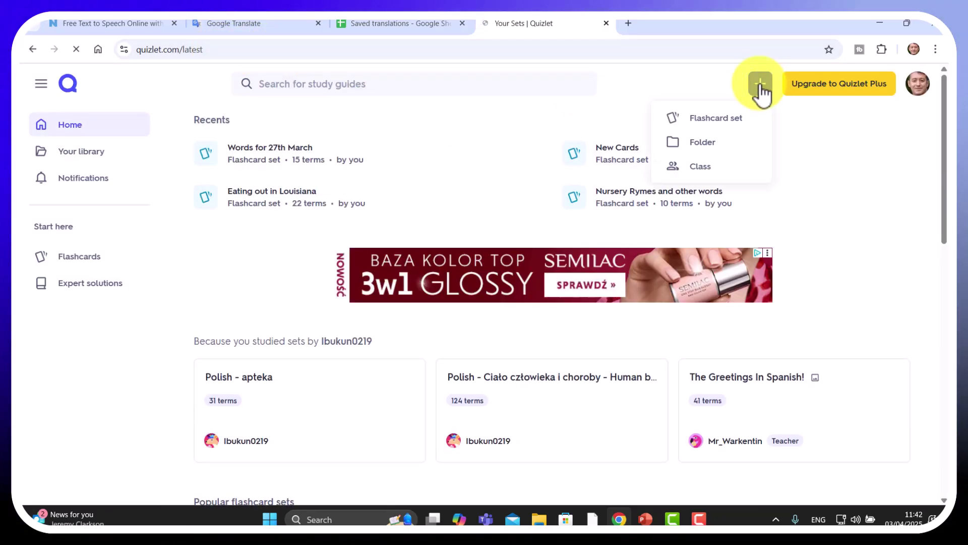
{"action": "left_click", "coordinate": [714, 123]}
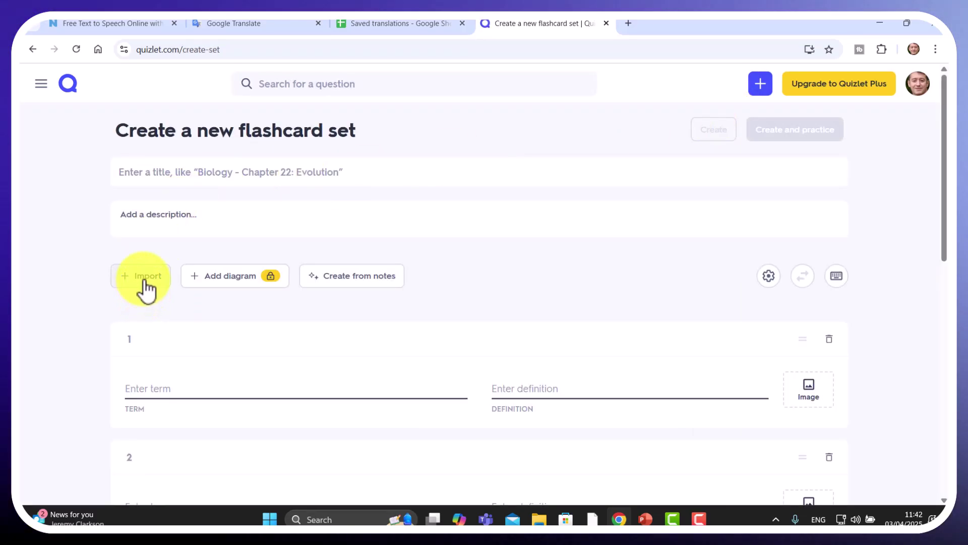
- Import the copied Polish and English phrase pairs into the flashcard set, and check the first card's term and languages
{"action": "left_click", "coordinate": [145, 290]}
{"action": "left_click", "coordinate": [171, 135]}
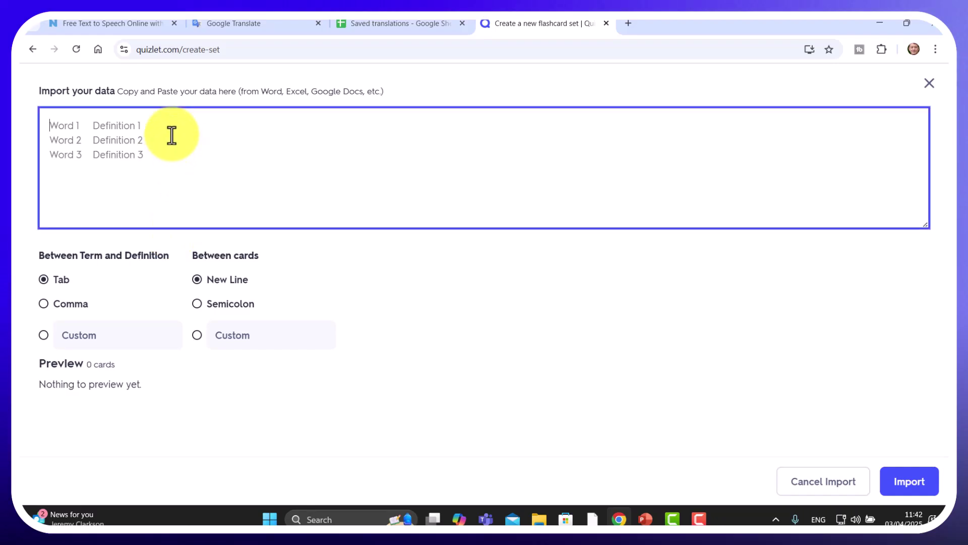
{"action": "key", "text": "ctrl+v"}
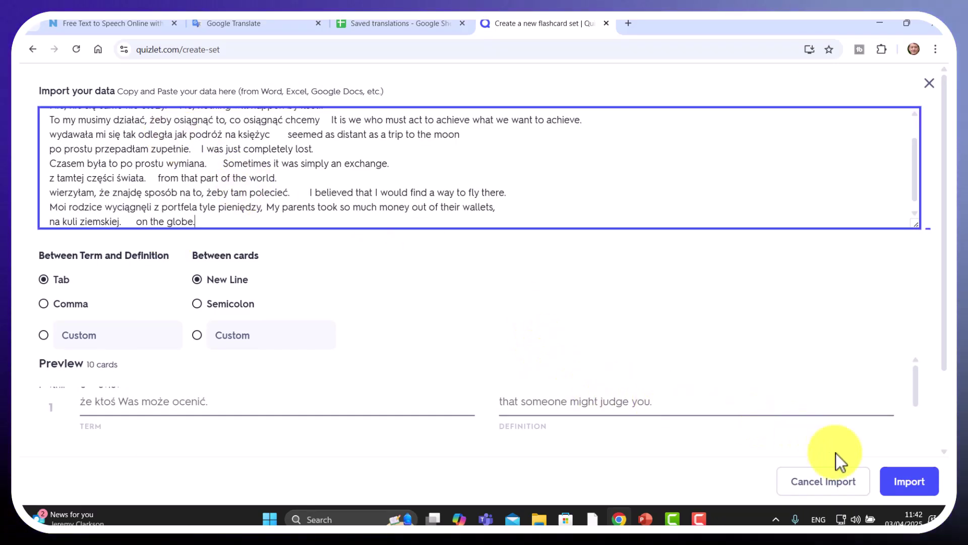
{"action": "left_click", "coordinate": [911, 482]}
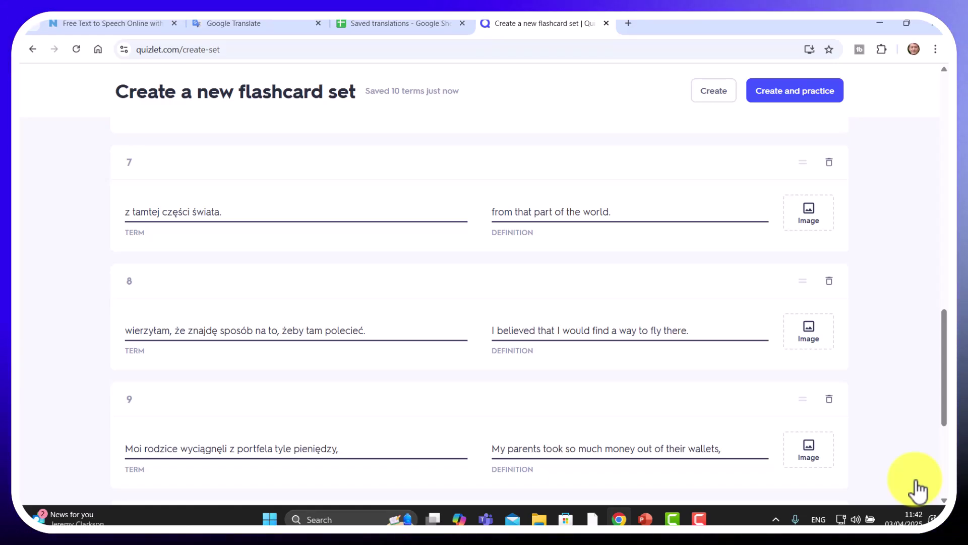
{"action": "left_click_drag", "start_coordinate": [946, 401], "coordinate": [940, 188]}
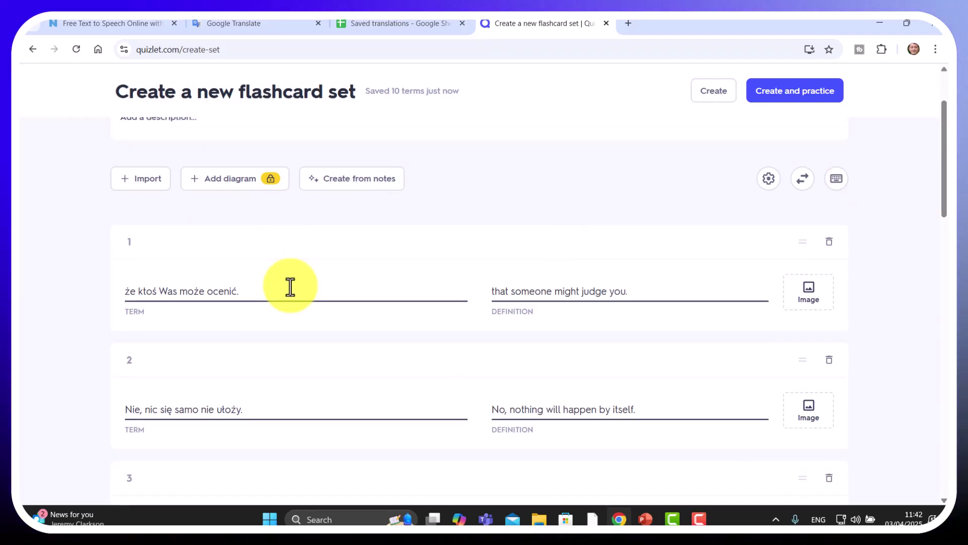
{"action": "left_click", "coordinate": [254, 290]}
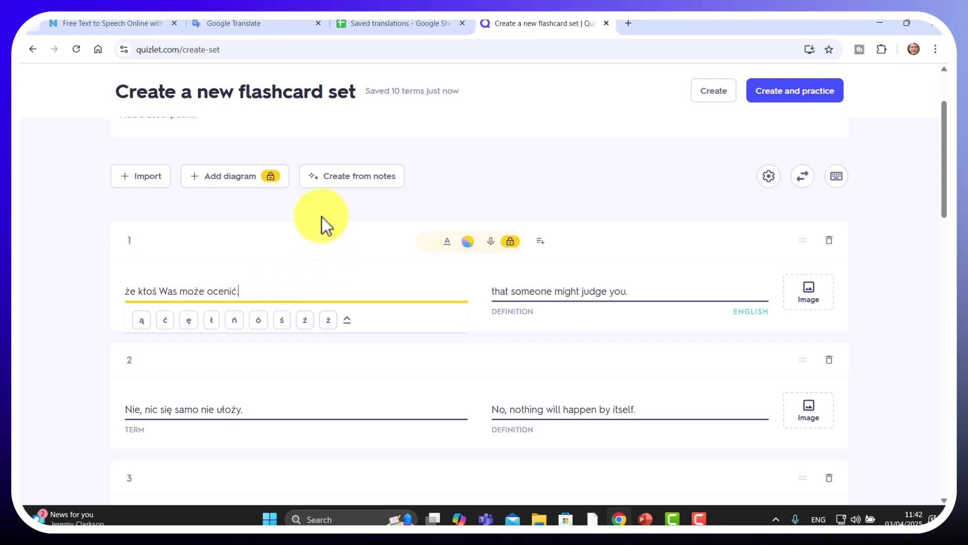
{"action": "left_click", "coordinate": [245, 218]}
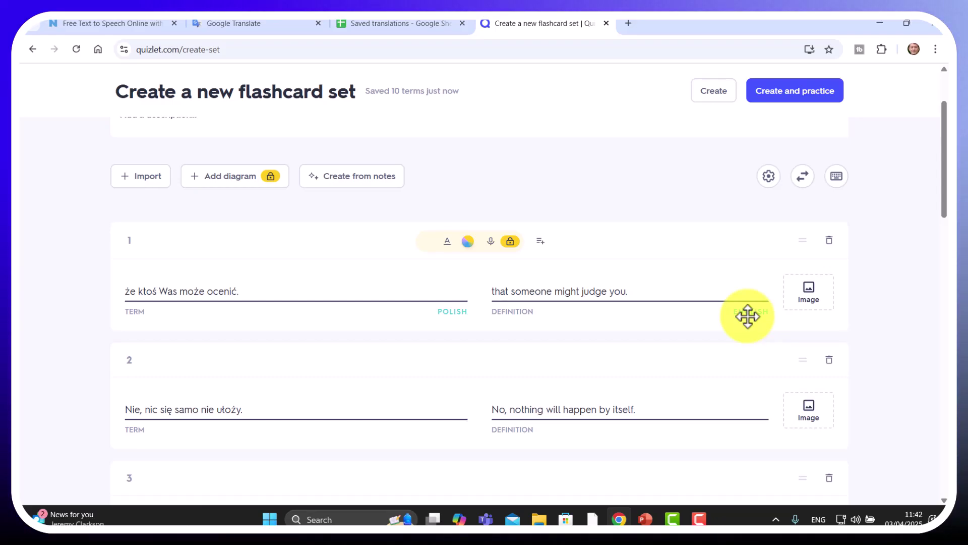
- Title the flashcard set "Vocabulary March 3", create it, and dismiss the sharing options
{"action": "left_click", "coordinate": [713, 91]}
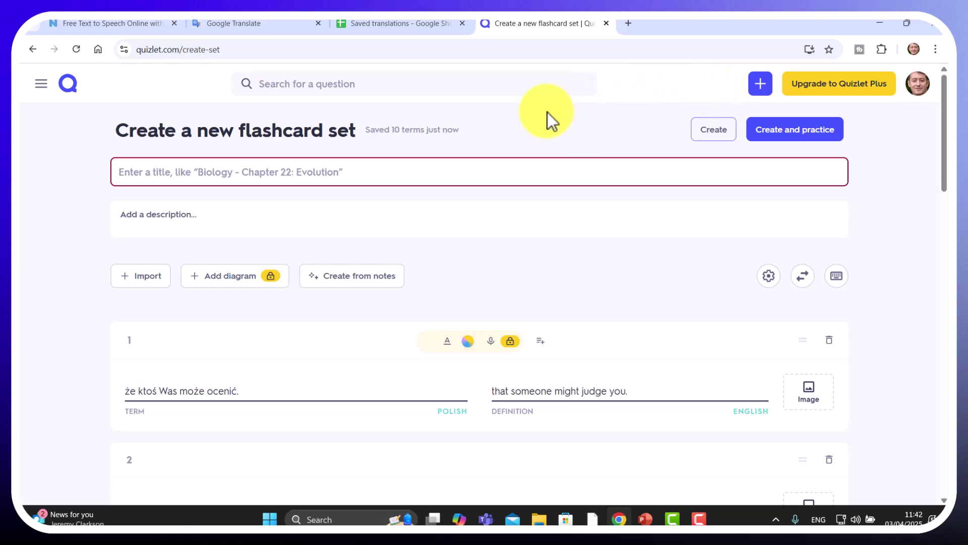
{"action": "left_click", "coordinate": [384, 167]}
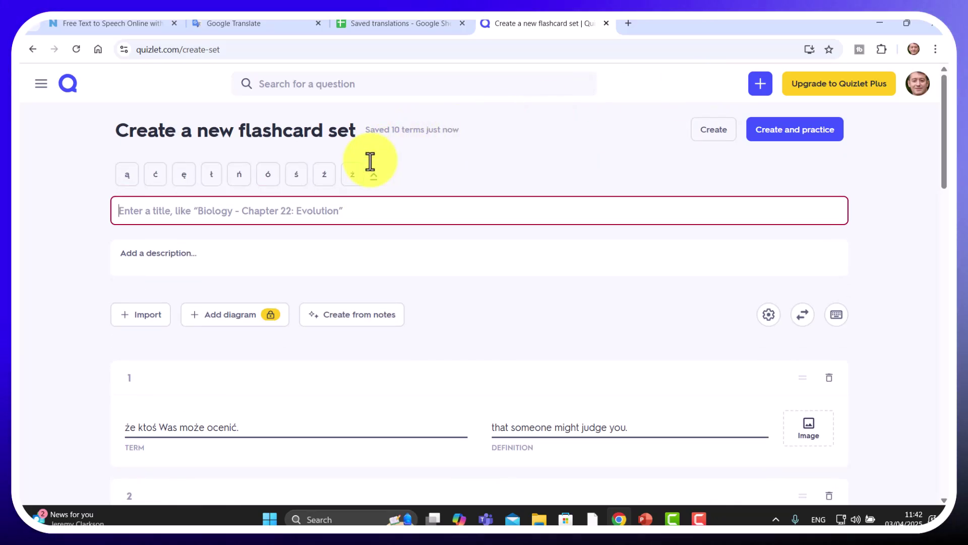
{"action": "type", "text": "V"}
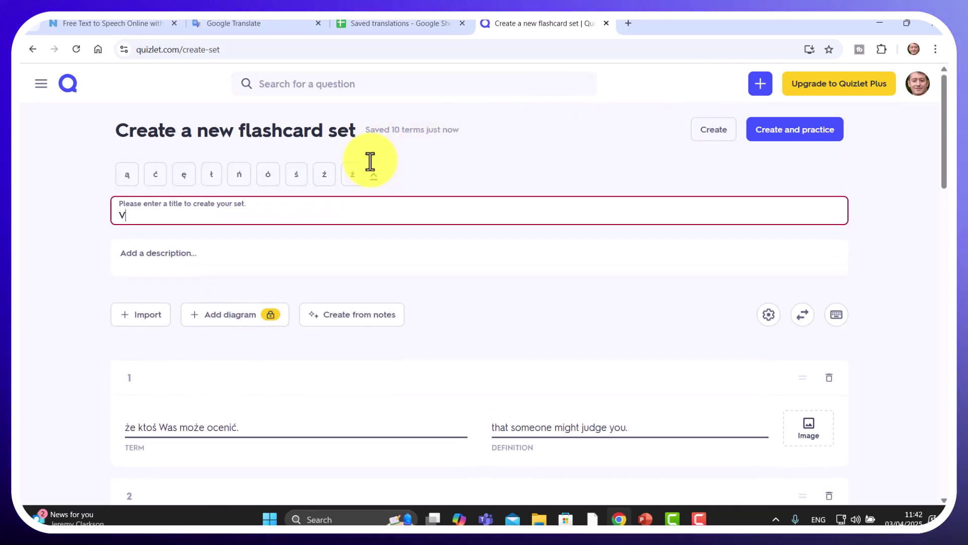
{"action": "type", "text": "ocabulary"}
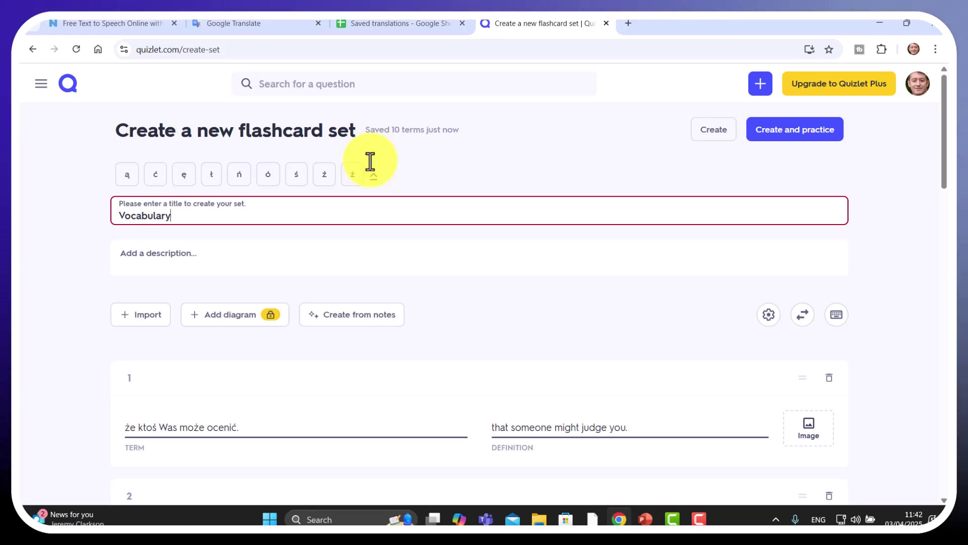
{"action": "type", "text": " March 3"}
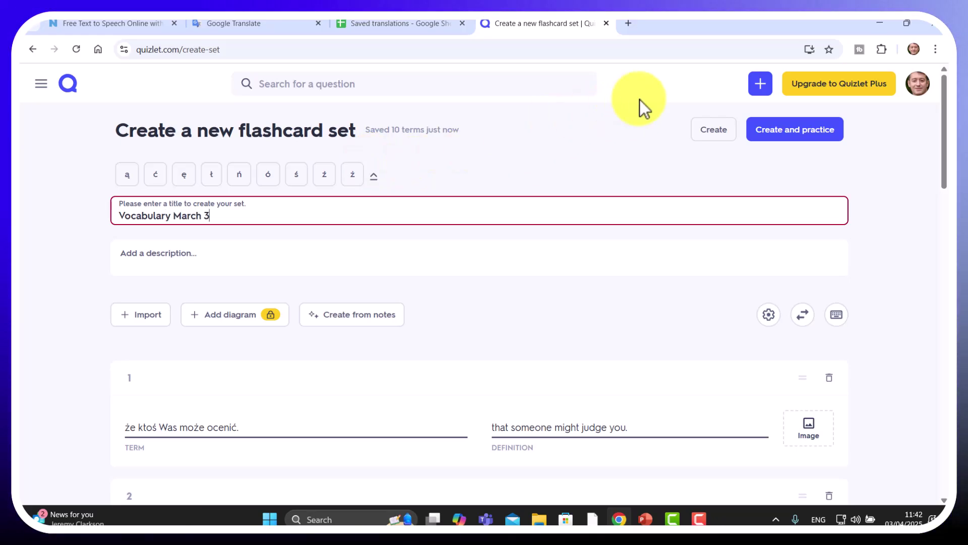
{"action": "left_click", "coordinate": [712, 133]}
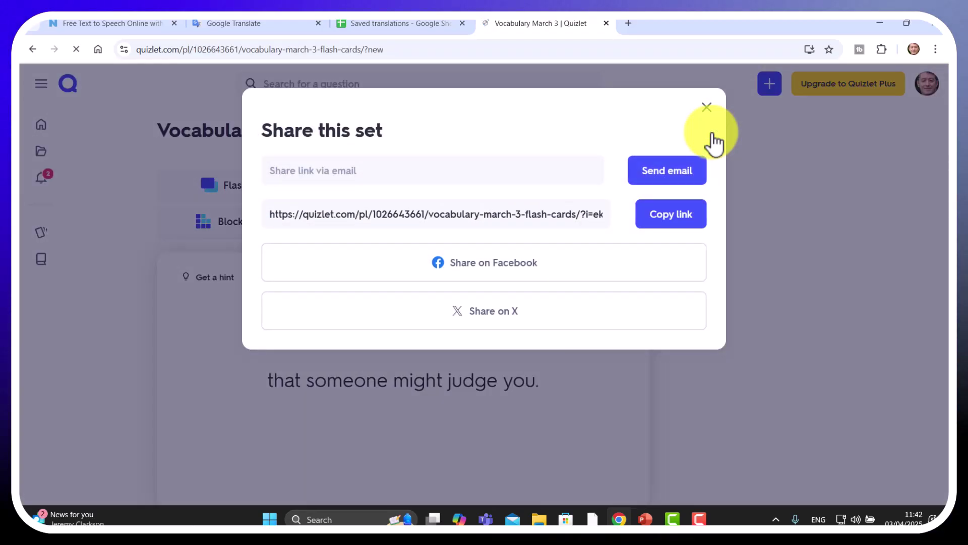
{"action": "left_click", "coordinate": [706, 107]}
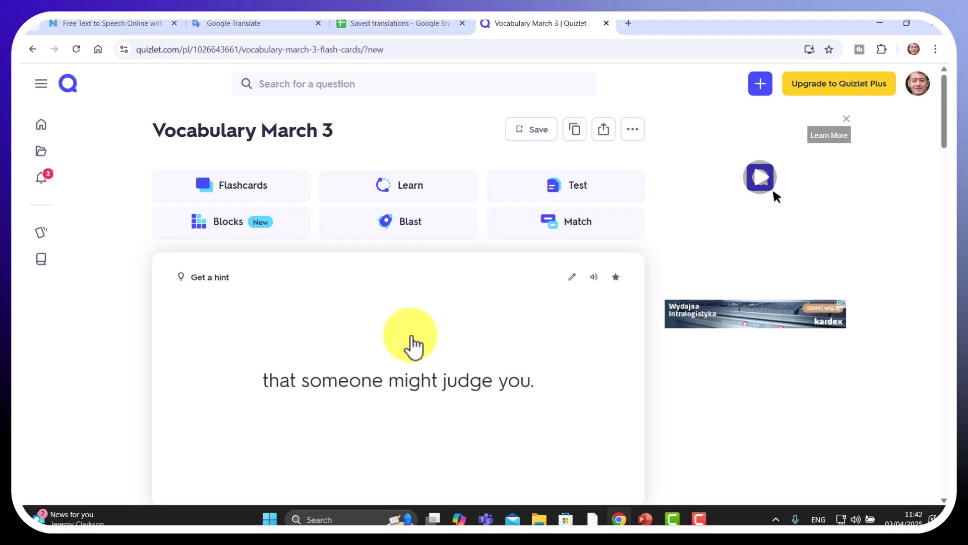
- Open the set in Flashcards mode and set the front of the cards to Polish
{"action": "left_click", "coordinate": [232, 194]}
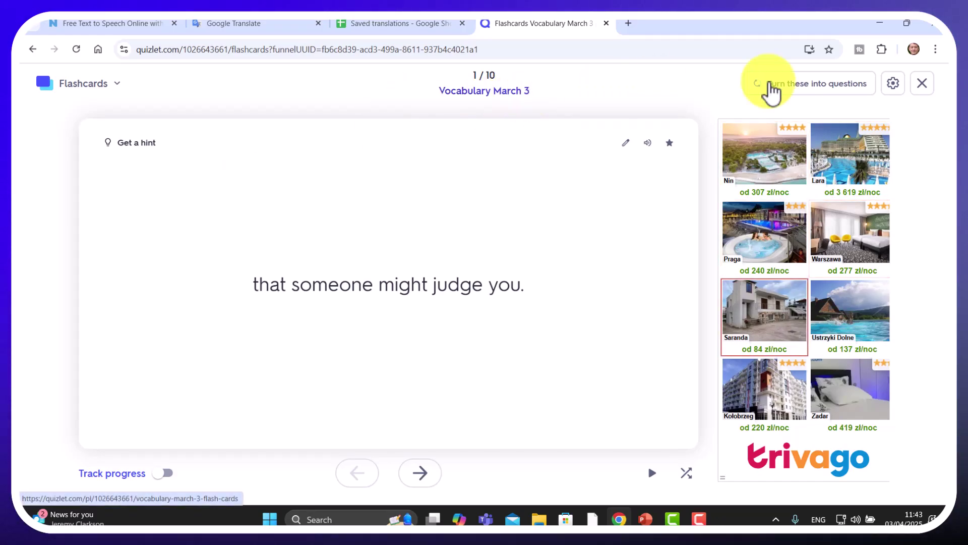
{"action": "left_click", "coordinate": [894, 85]}
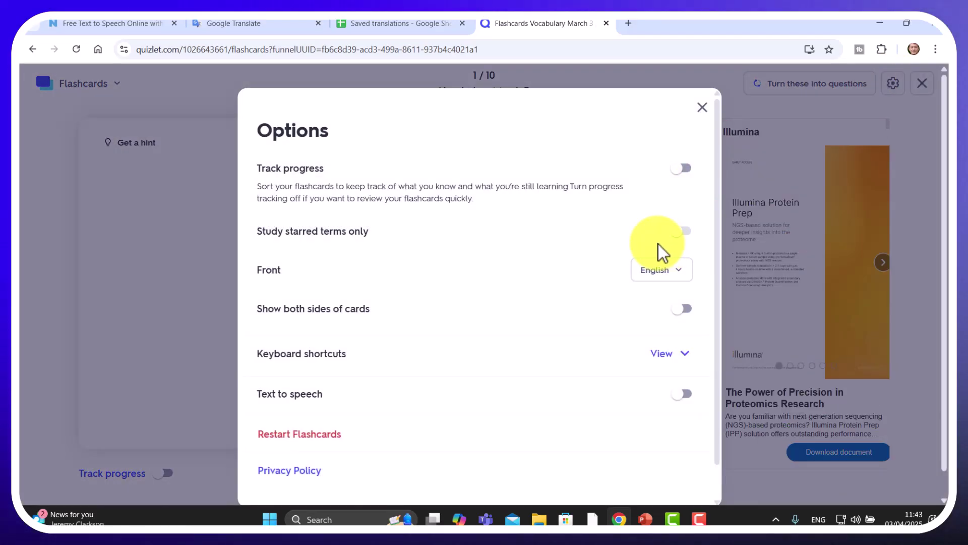
{"action": "left_click", "coordinate": [682, 276]}
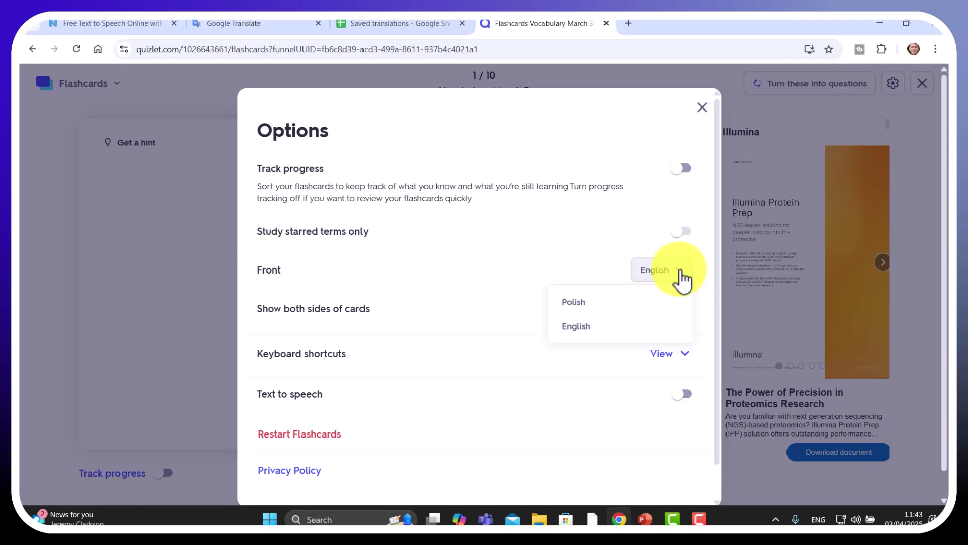
{"action": "left_click", "coordinate": [602, 301]}
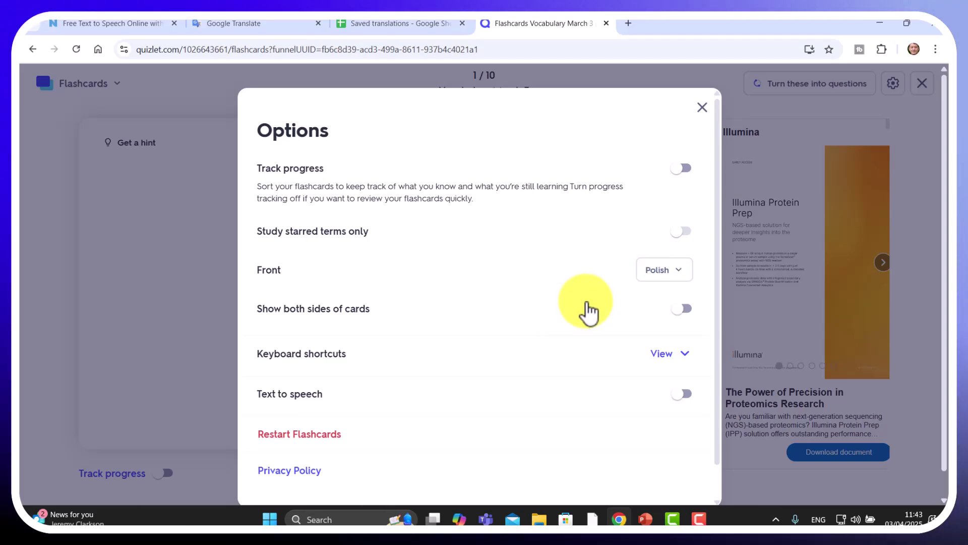
- Turn on text to speech for the flashcards, switch off English text to speech in the advanced settings, and close the options
{"action": "left_click_drag", "start_coordinate": [719, 275], "coordinate": [726, 325]}
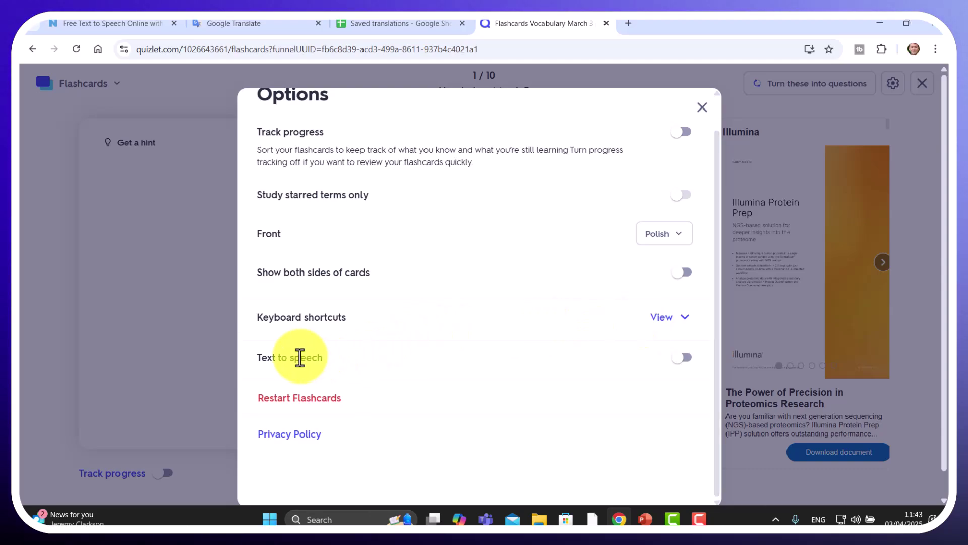
{"action": "left_click", "coordinate": [687, 358]}
{"action": "scroll", "coordinate": [719, 373], "scroll_direction": "down", "scroll_amount": 1}
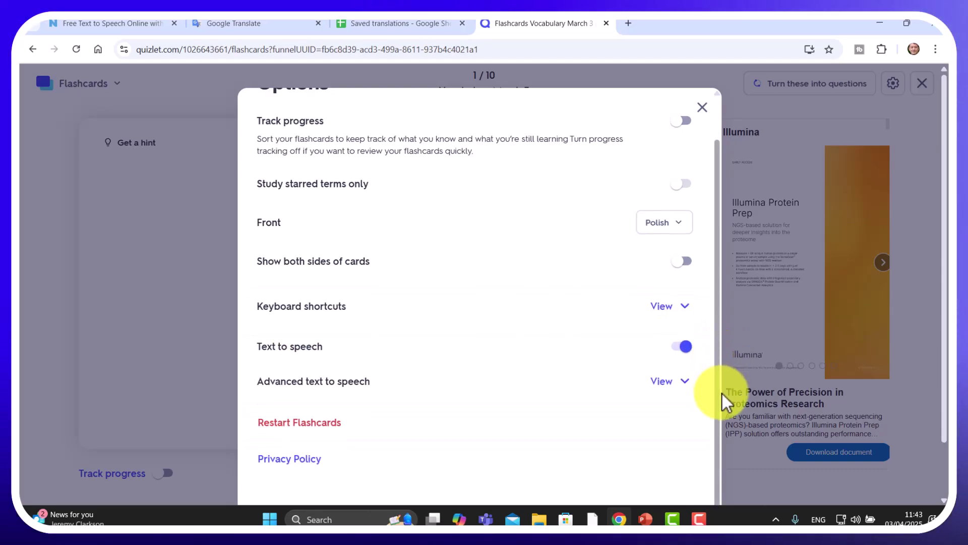
{"action": "left_click", "coordinate": [685, 385]}
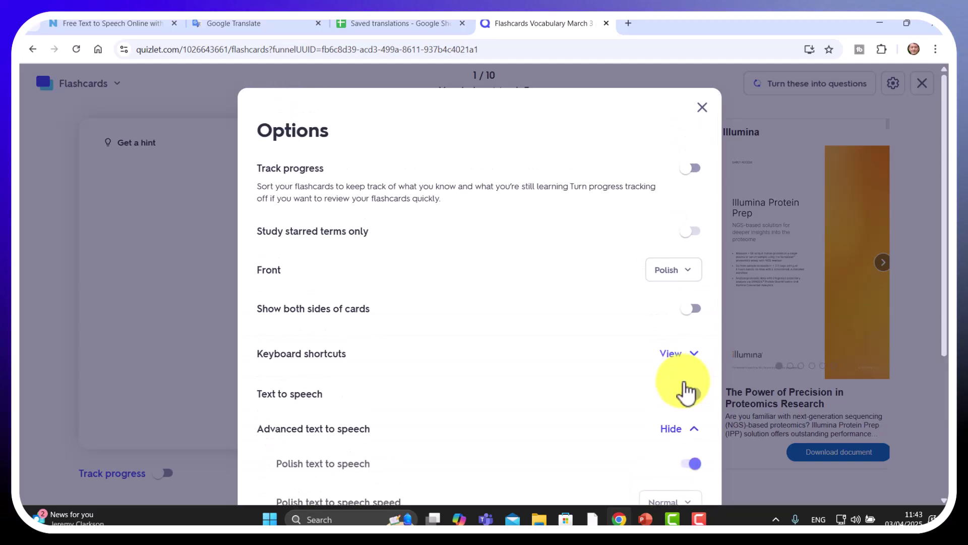
{"action": "left_click_drag", "start_coordinate": [942, 280], "coordinate": [946, 418]}
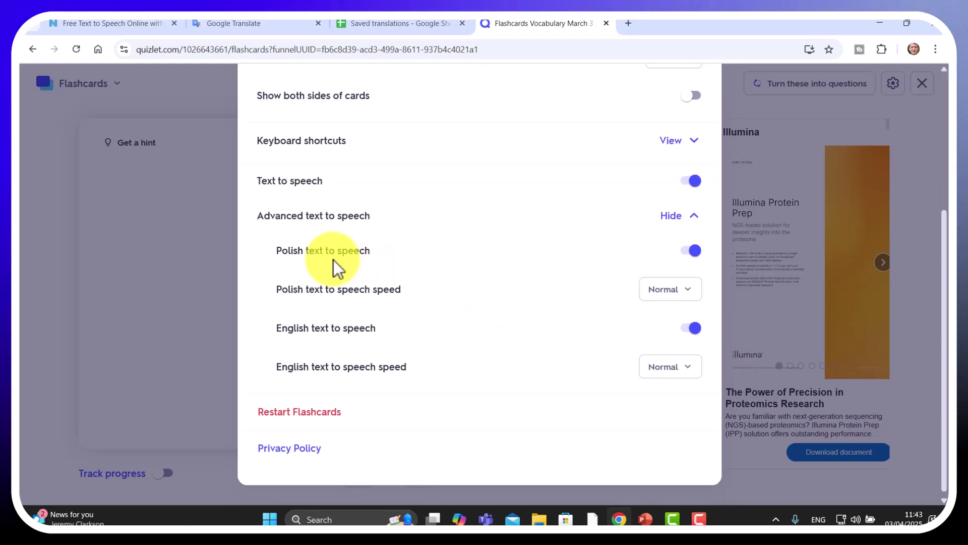
{"action": "left_click", "coordinate": [688, 328]}
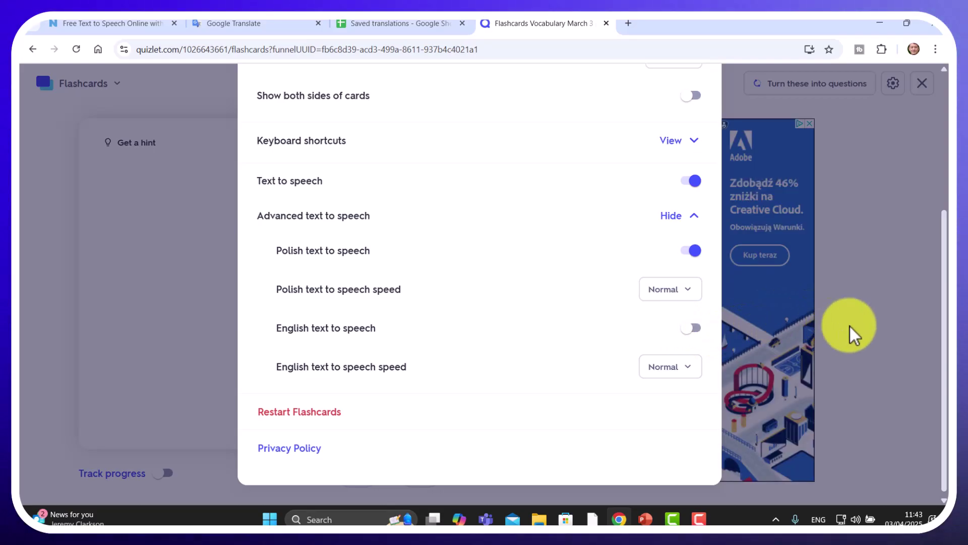
{"action": "left_click_drag", "start_coordinate": [946, 312], "coordinate": [947, 144]}
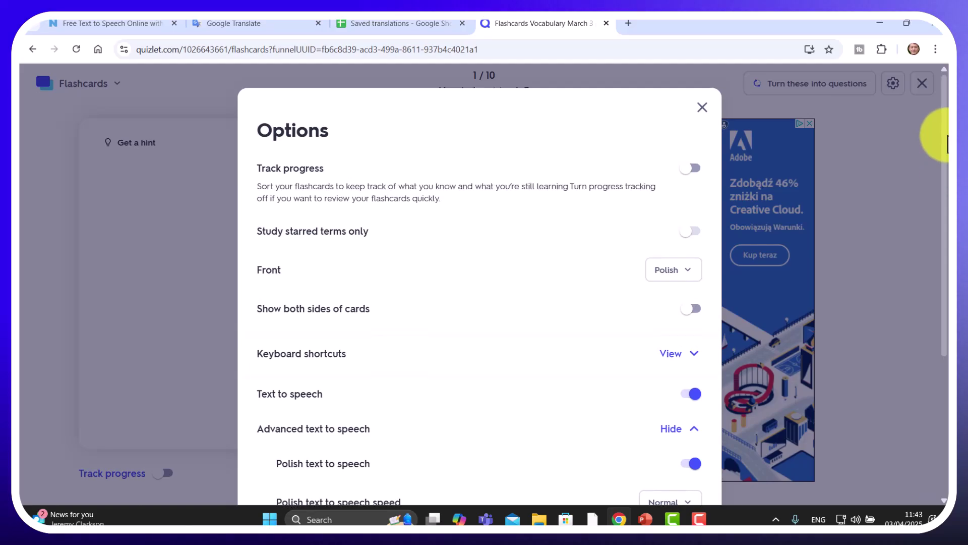
{"action": "left_click", "coordinate": [702, 108]}
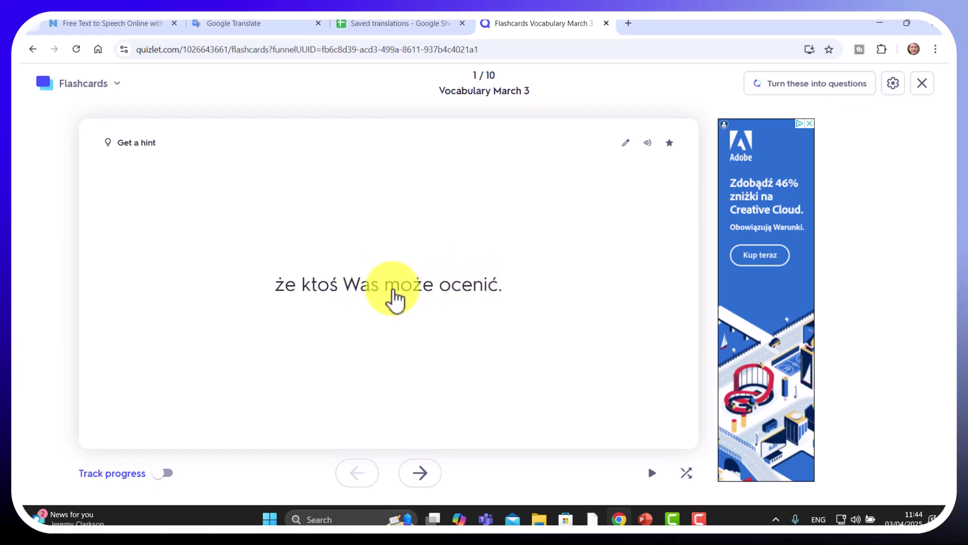
- Practise the first two flashcards by flipping each from Polish to its English translation
{"action": "left_click", "coordinate": [395, 348]}
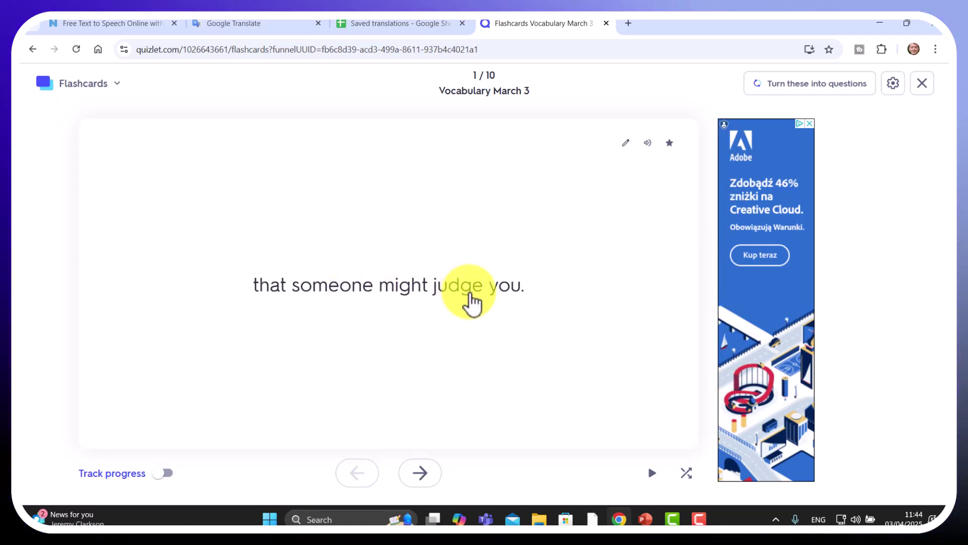
{"action": "left_click", "coordinate": [424, 479]}
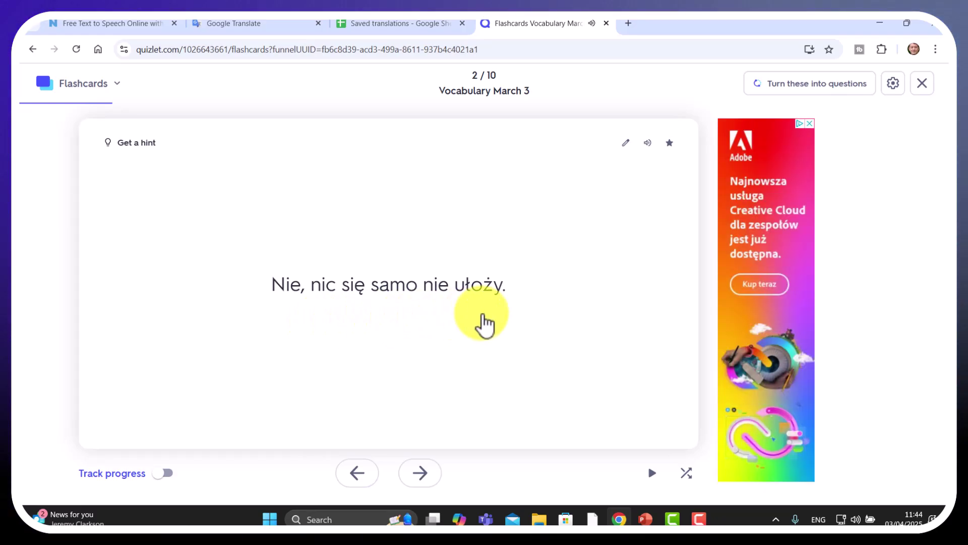
{"action": "left_click", "coordinate": [361, 334]}
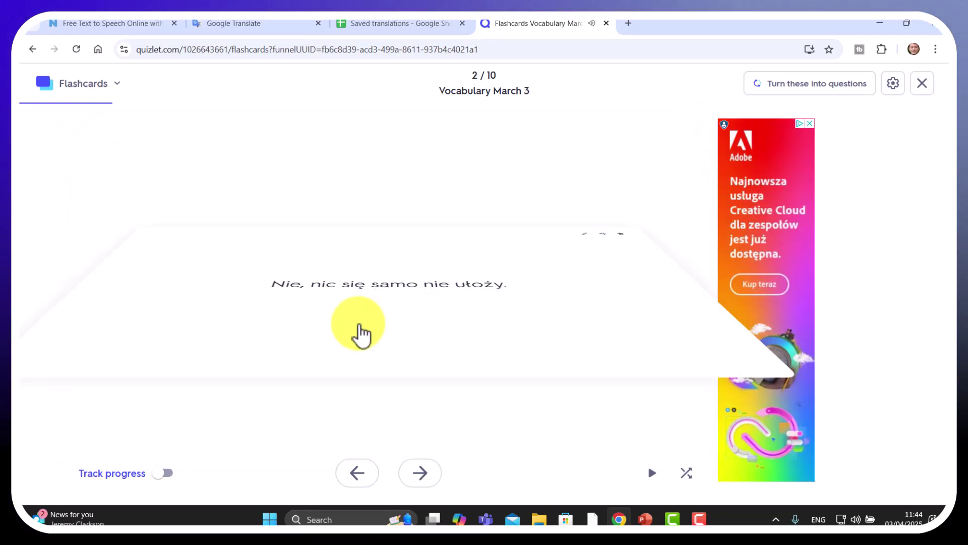